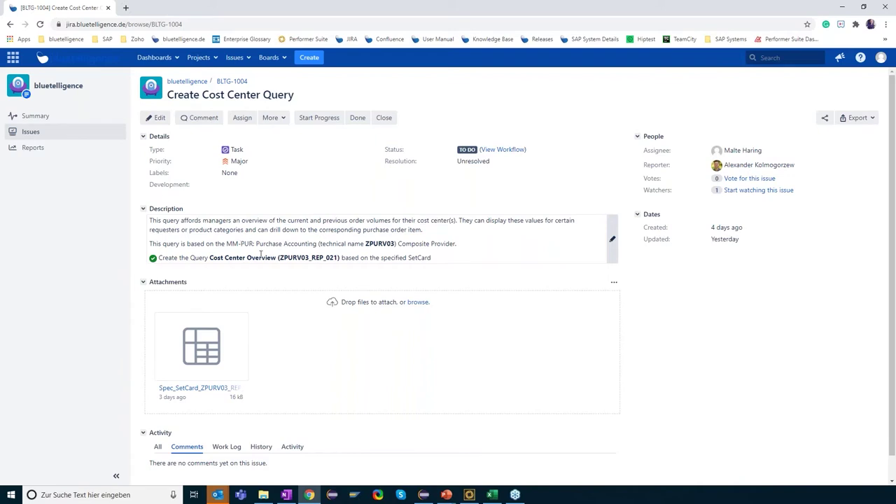
Step: Highlight the technical name ZPURV03 in the task description, and download and open the attached Spec_SetCard spreadsheet
left_click_drag(278, 258, 388, 252)
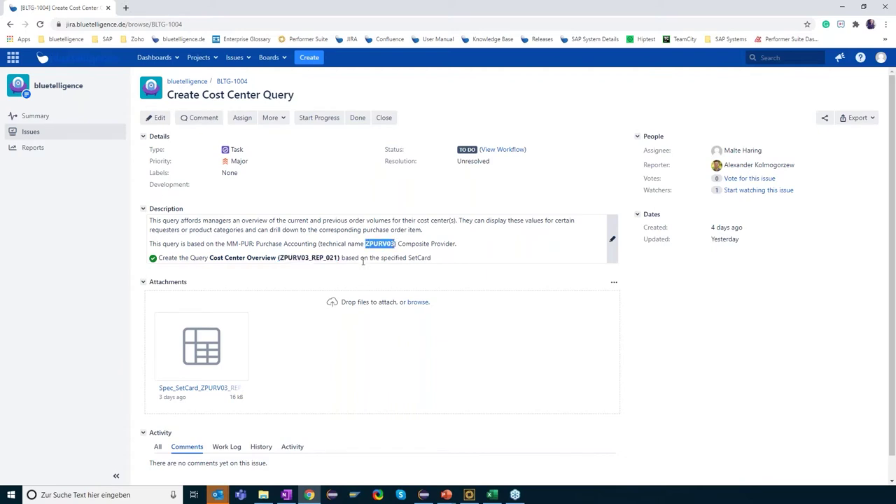
left_click(207, 348)
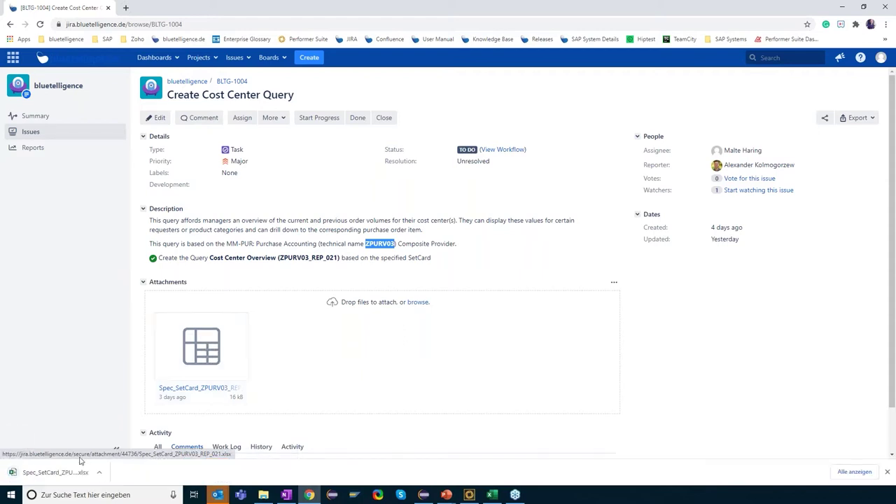
left_click(63, 473)
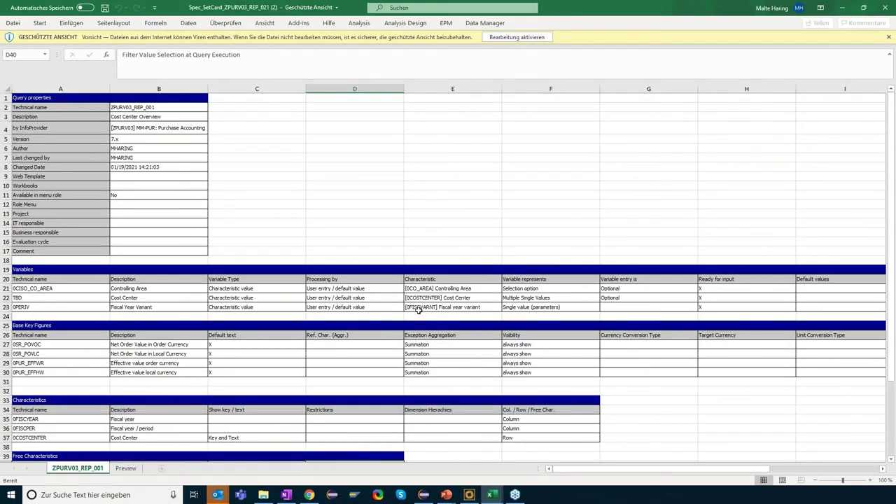
Step: Review the query properties in the specification, including the technical name, description and version
left_click_drag(65, 109, 85, 133)
left_click(158, 139)
left_click(168, 109)
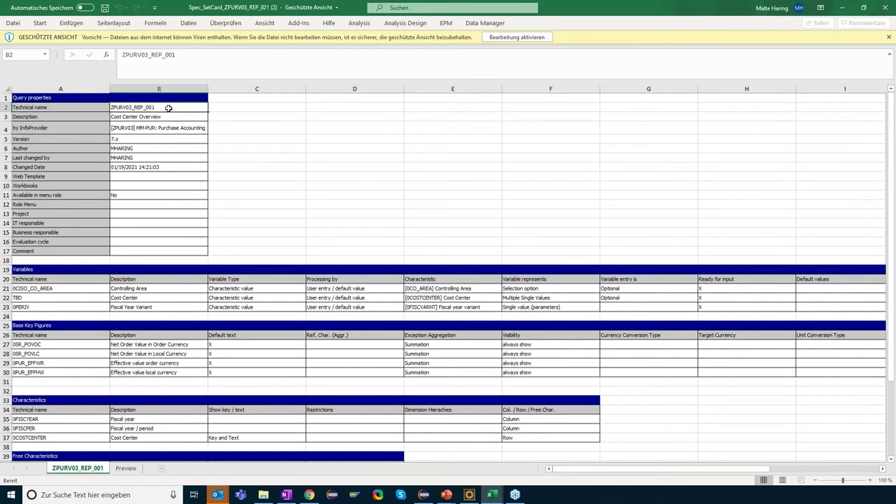
left_click(159, 118)
scroll(161, 129, "down", 1)
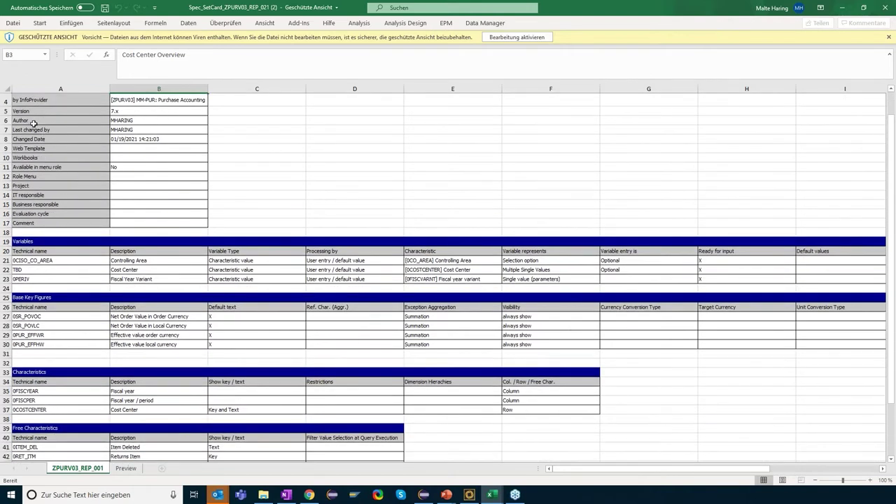
scroll(217, 163, "down", 1)
scroll(217, 163, "down", 2)
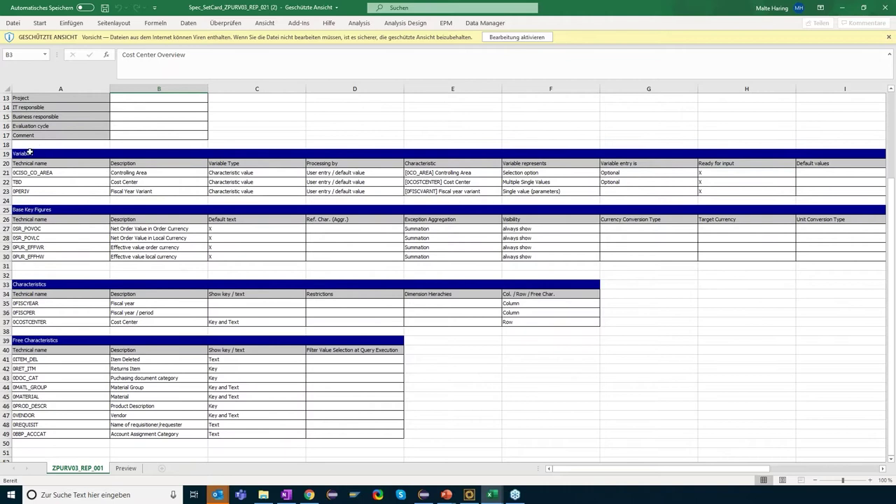
Step: Read through the technical names of the variables and base key figures in the specification
left_click(30, 152)
left_click(32, 172)
left_click(35, 182)
left_click(35, 191)
left_click(35, 182)
left_click(37, 173)
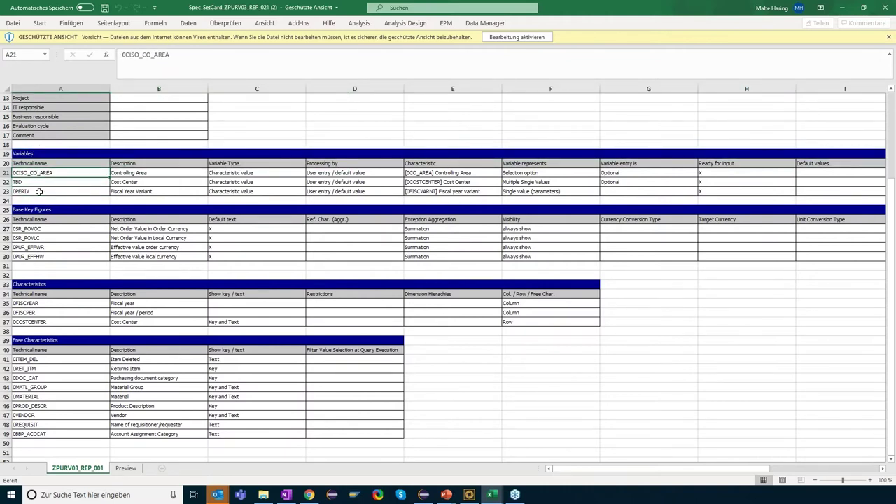
left_click(43, 229)
left_click(43, 238)
left_click(44, 248)
left_click(43, 256)
Step: Examine the required characteristics with their column or row placement, and the free characteristics down to 0VENDOR
left_click(42, 303)
left_click(41, 313)
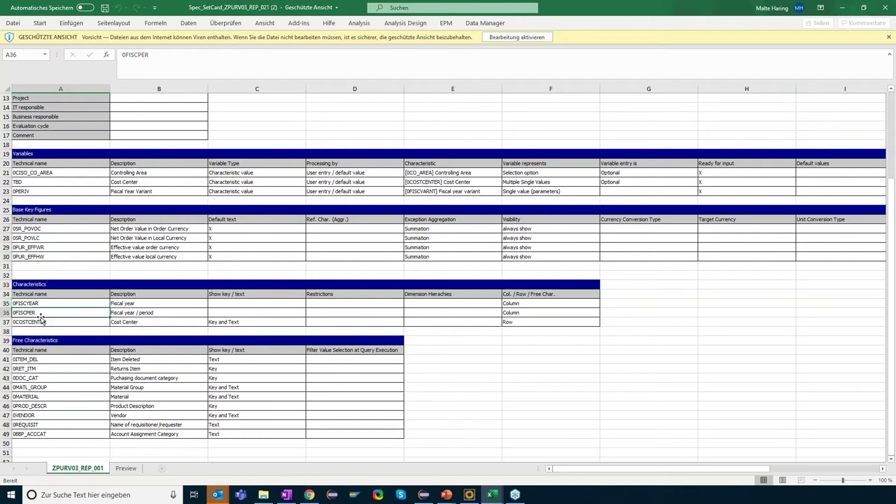
left_click(518, 304)
left_click(520, 315)
left_click(519, 322)
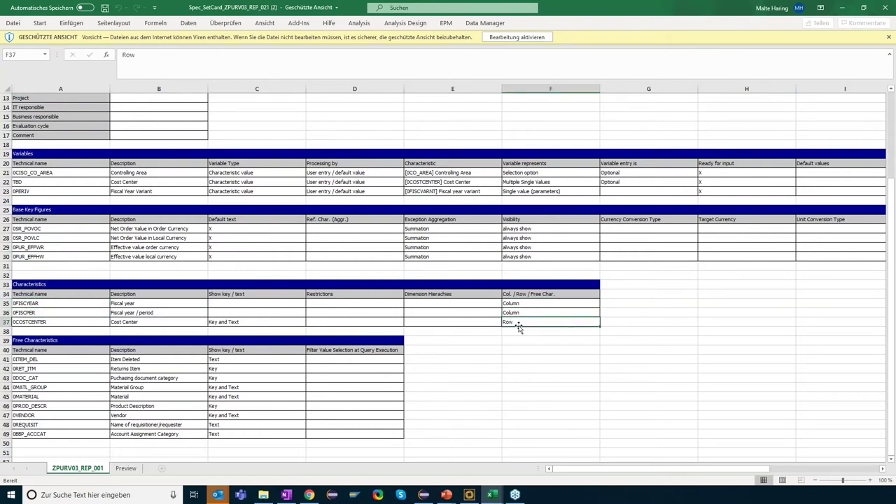
left_click(63, 365)
key("Down")
key("Down")
key("Down")
key("Down")
key("Down")
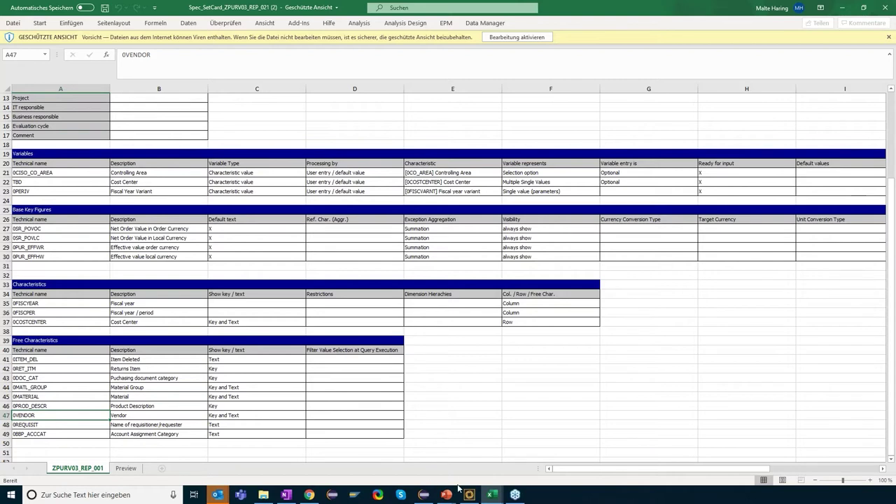
Step: Switch to Performer Suite and display the data flow of CompositeProvider ZPURV03
mouse_move(468, 496)
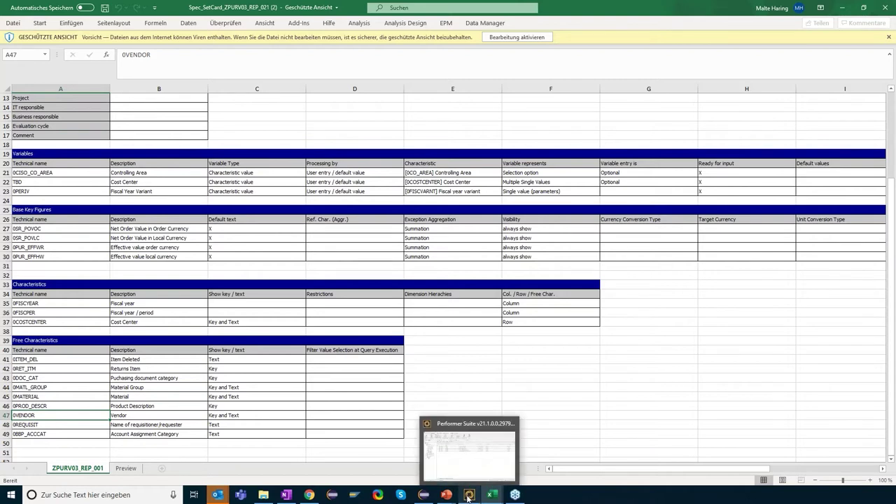
left_click(467, 495)
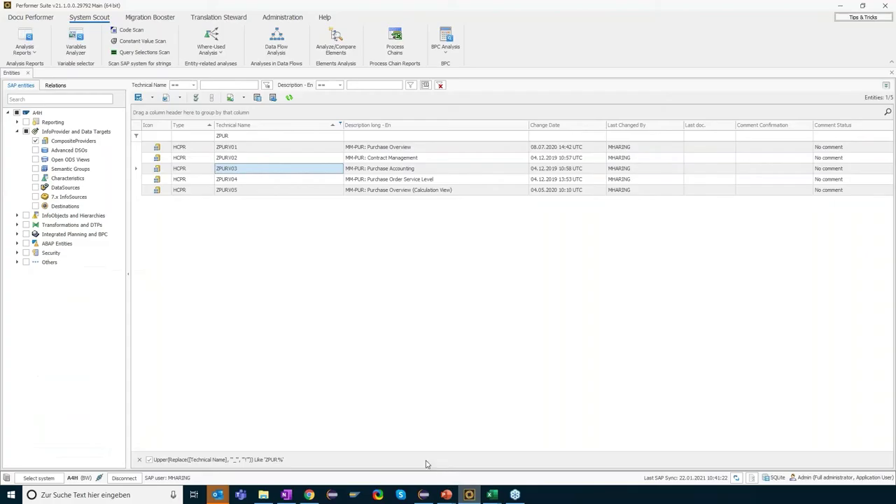
right_click(257, 174)
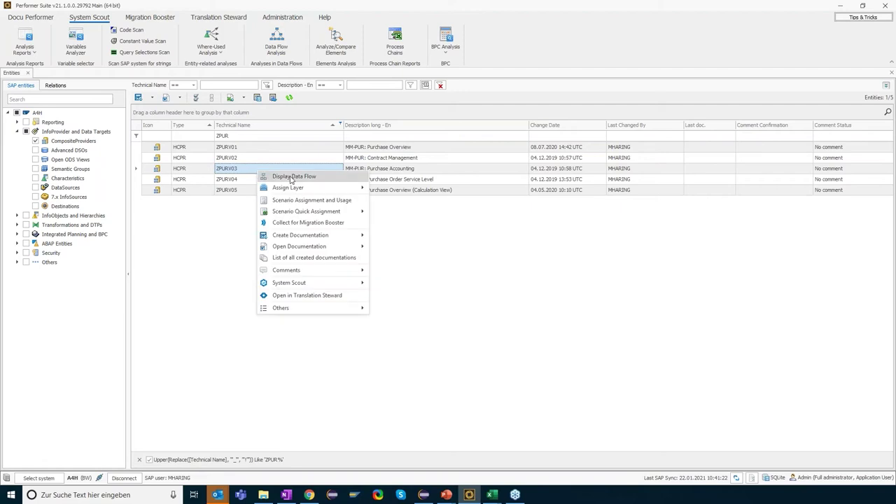
left_click(292, 178)
left_click(498, 315)
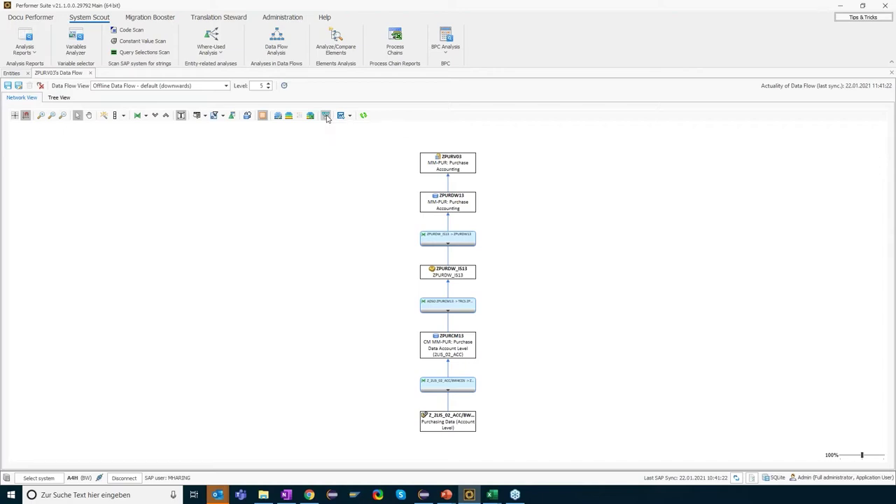
Step: Add all higher-level query entities to the ZPURV03 data flow and look across the resulting queries
left_click(327, 118)
left_click(403, 189)
key("ctrl+a")
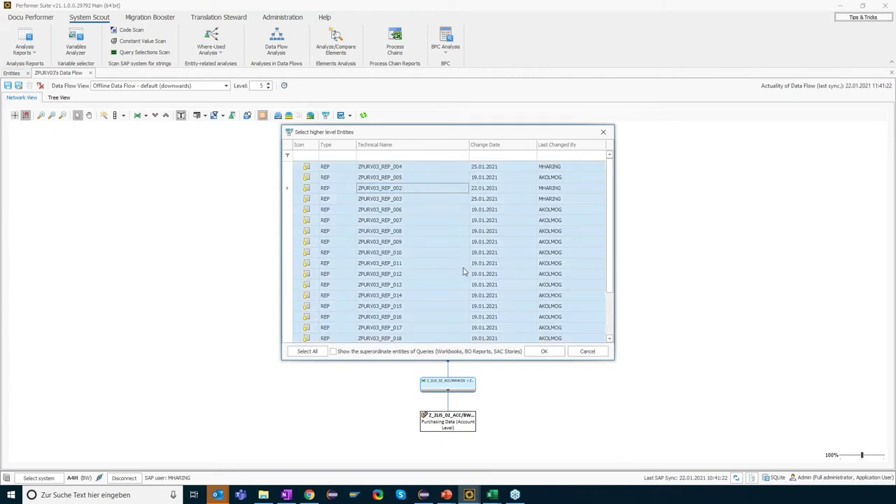
left_click(542, 352)
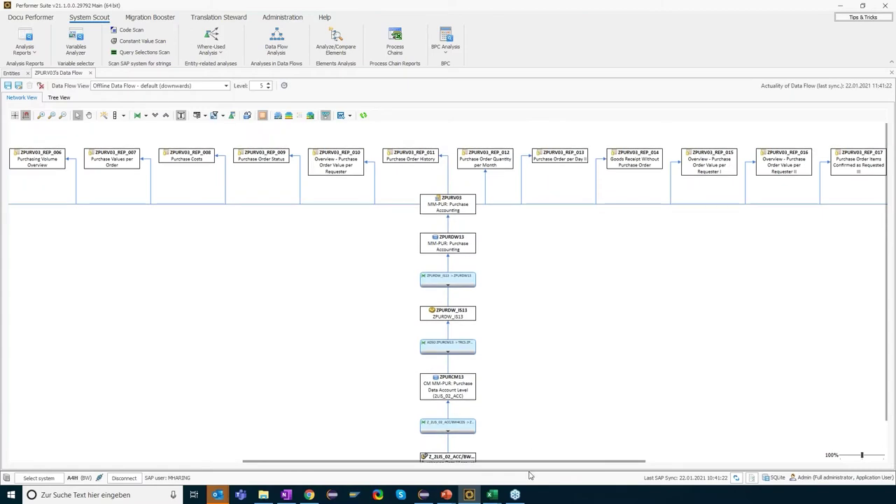
left_click_drag(498, 464, 500, 440)
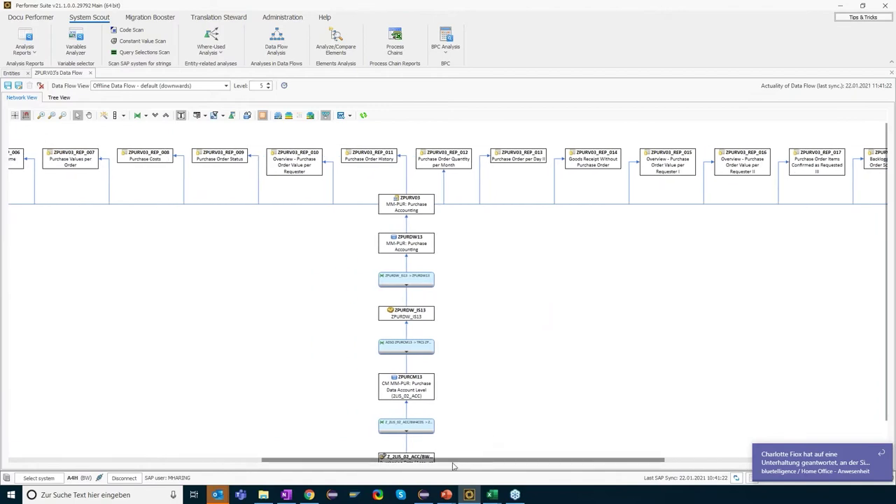
Step: Switch to Eclipse, open query ZPURV03_REP_002 and inspect its sheet definition with the key figures expanded
left_click(424, 495)
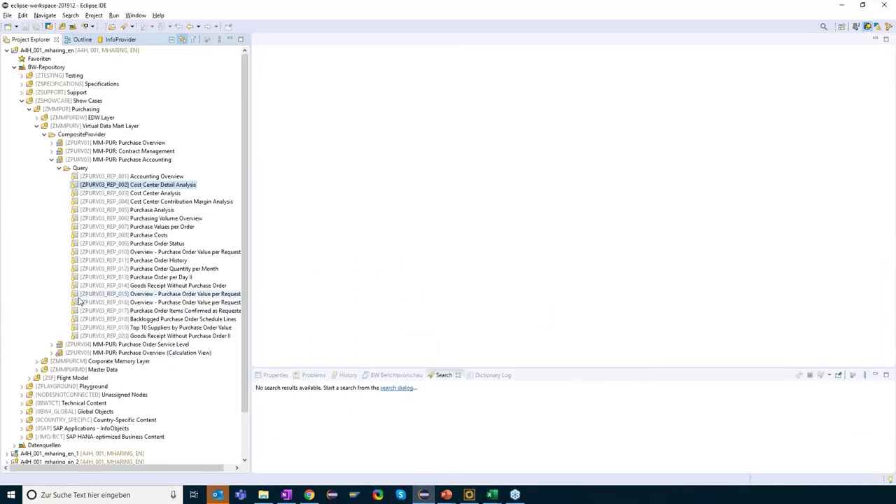
double_click(144, 185)
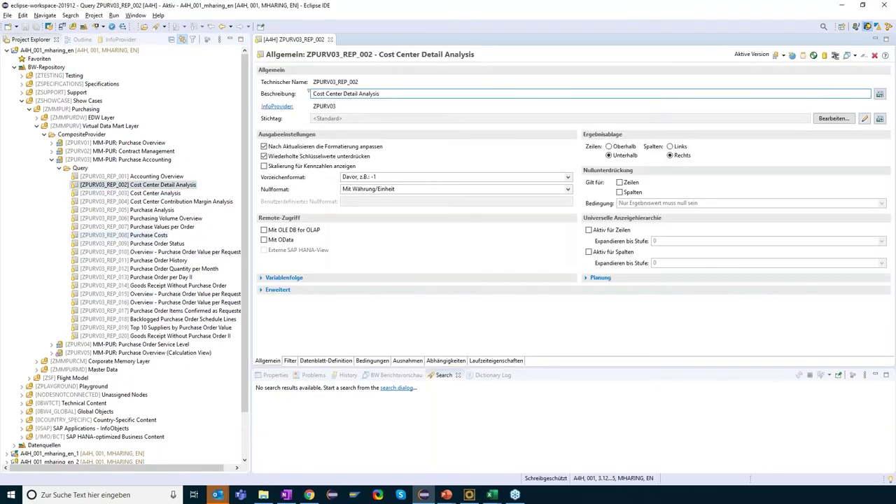
left_click(290, 361)
left_click(316, 360)
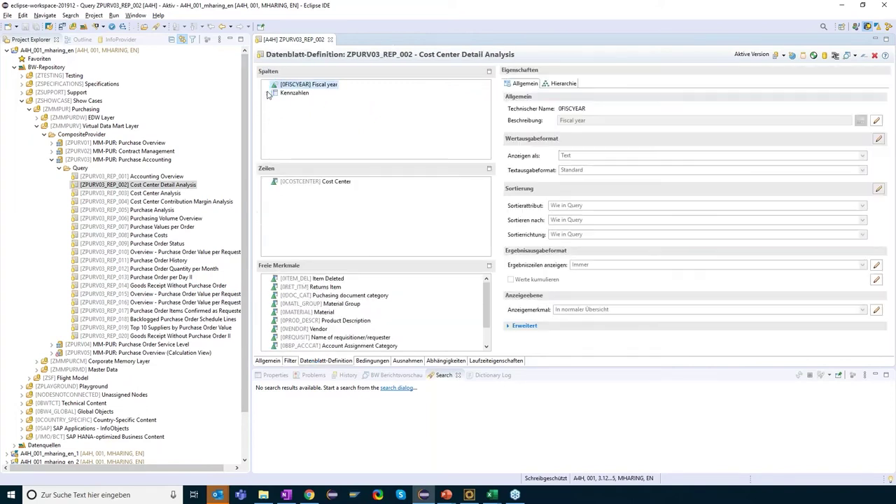
left_click(268, 94)
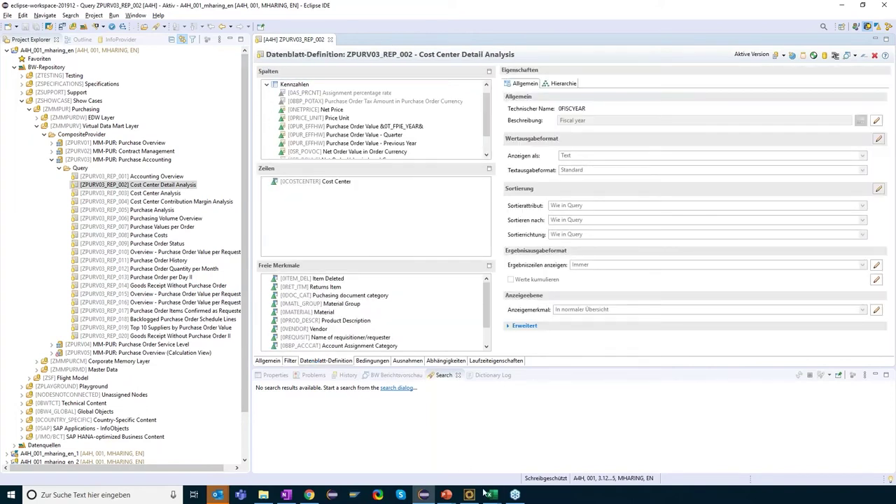
Step: Switch to the Excel specification and check its variables, base key figures and characteristics against the opened query
mouse_move(497, 498)
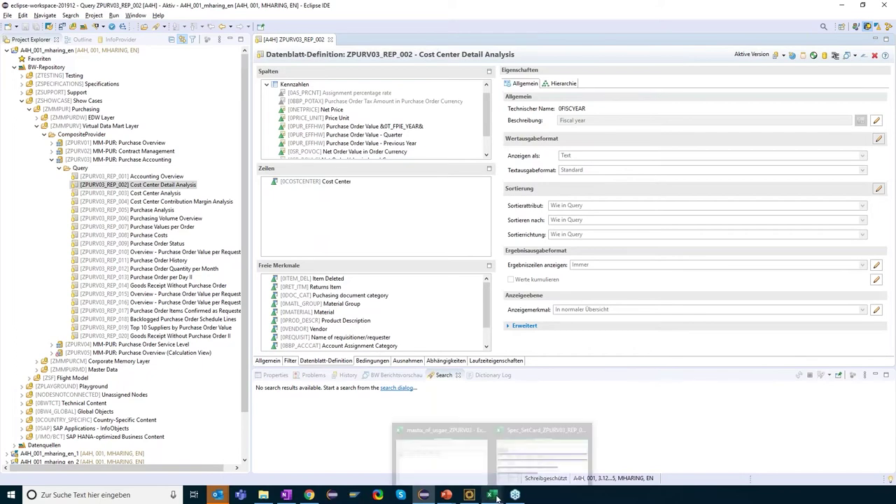
left_click(542, 453)
left_click(40, 173)
left_click(42, 183)
left_click(41, 191)
left_click(42, 228)
left_click(46, 247)
left_click(41, 303)
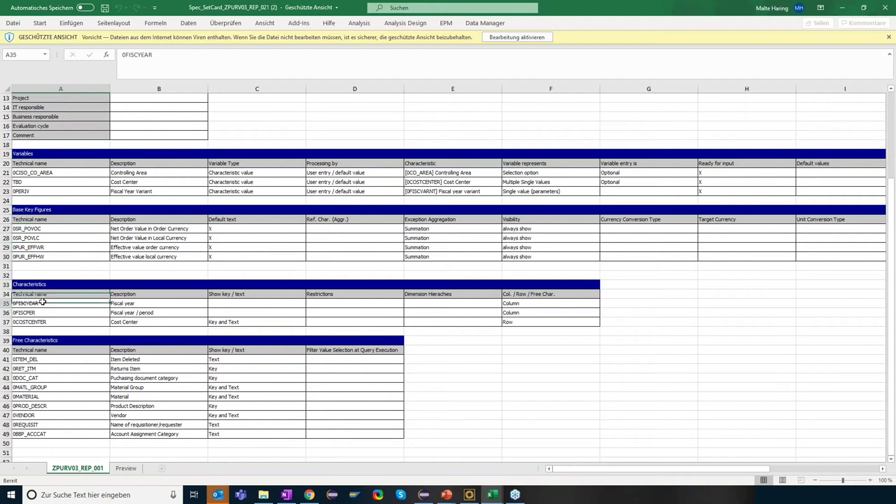
Step: Switch back to Eclipse and open the Cost Center Analysis query ZPURV03_REP_003
left_click(424, 495)
double_click(154, 193)
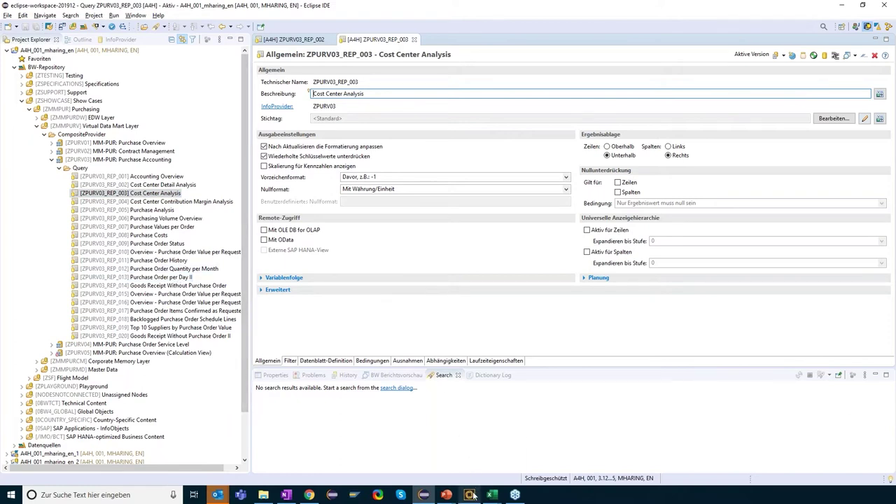
Step: Switch to Performer Suite and open the analysis report Reporting Entities with certain InfoObjects
mouse_move(473, 495)
left_click(469, 495)
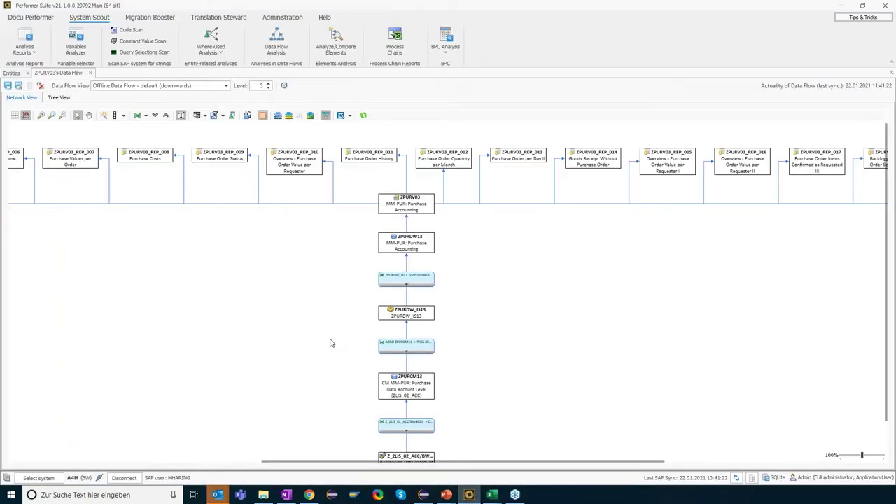
left_click(12, 73)
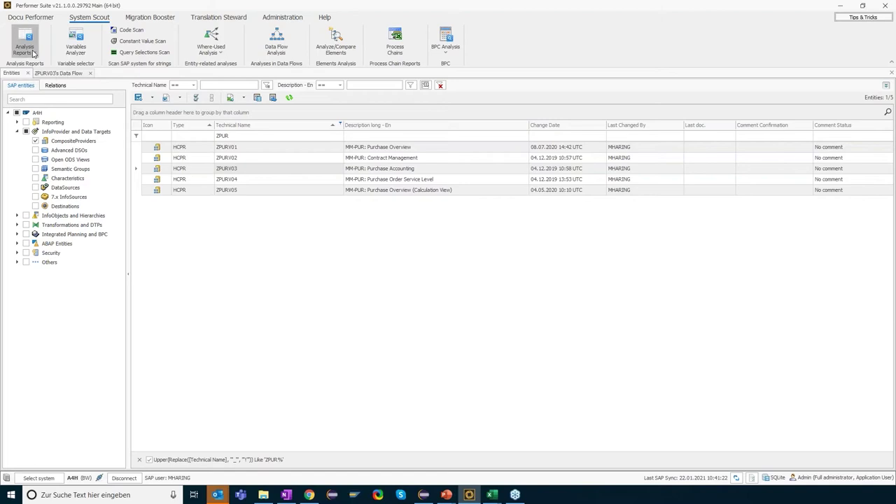
left_click(33, 54)
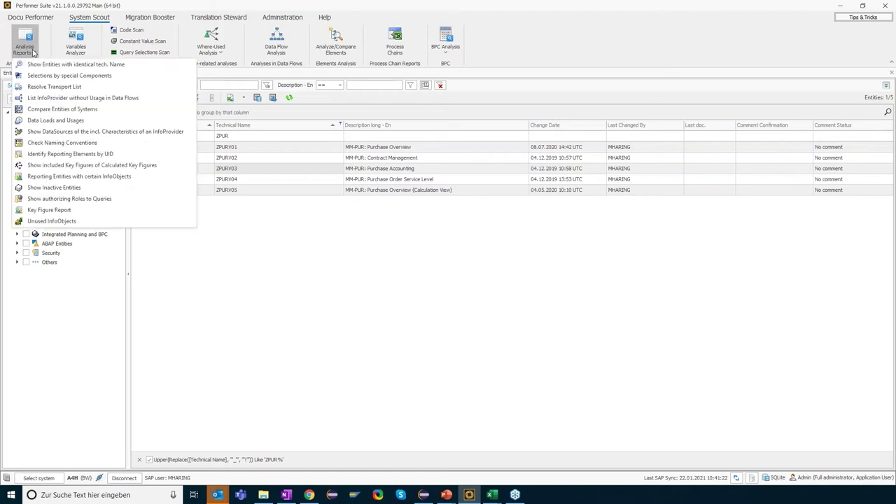
left_click(78, 176)
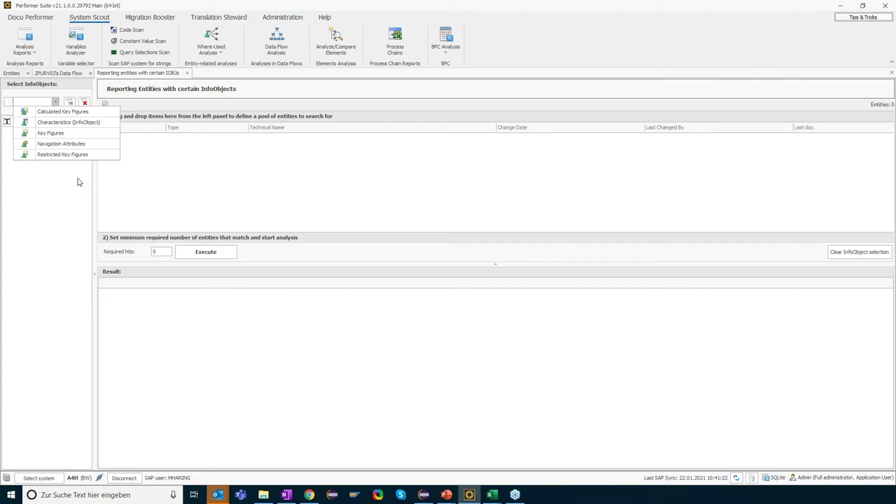
Step: Filter the Characteristics (InfoObject) list by the names 0FISCYEAR, 0FISCPER and 0COSTCENTER copied from the Excel specification
left_click(72, 123)
left_click(69, 103)
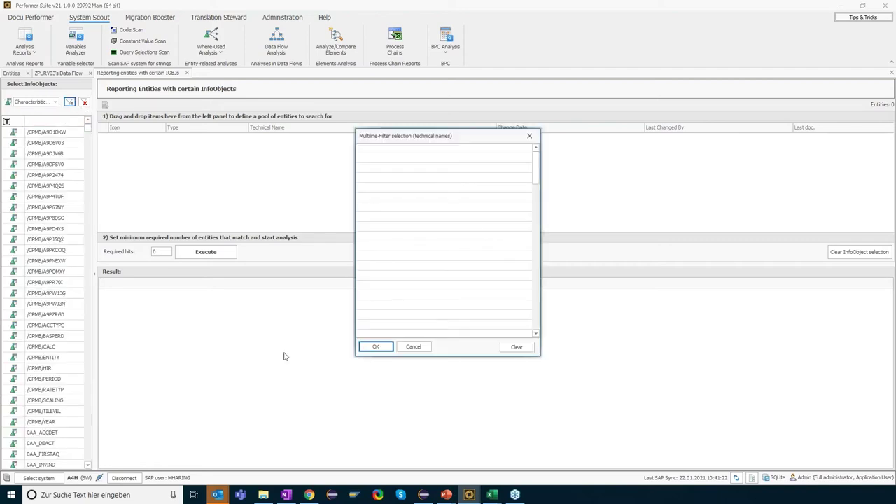
mouse_move(493, 495)
left_click(545, 462)
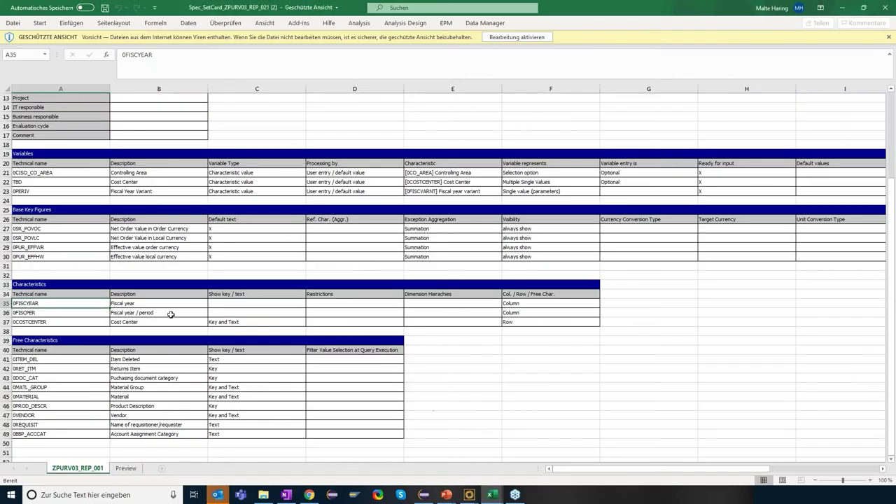
left_click_drag(36, 303, 36, 321)
key("ctrl+c")
key("alt+Tab")
key("ctrl+v")
left_click(376, 346)
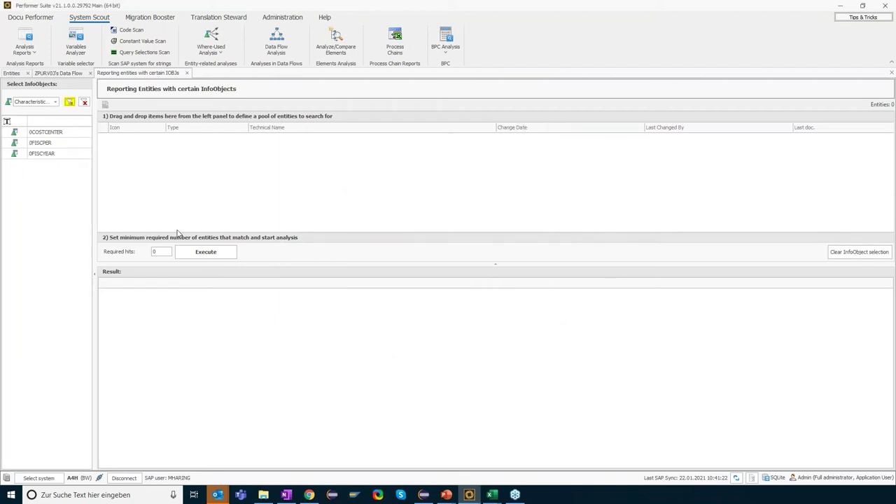
Step: Add 0COSTCENTER, 0FISCPER and 0FISCYEAR to the pool of entities to search for
left_click(45, 133)
left_click(52, 154, "shift")
left_click_drag(39, 151, 240, 185)
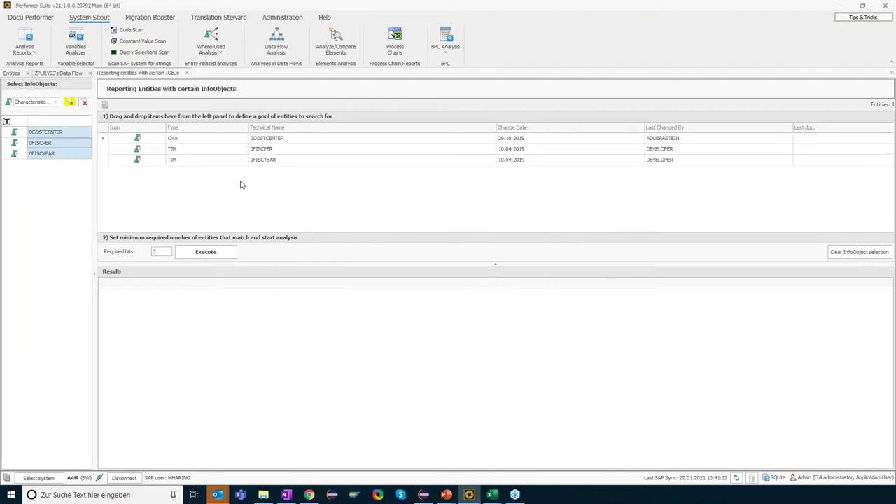
Step: Switch the InfoObject list to Key Figures and copy the four base key figure technical names from the Excel specification
left_click(39, 103)
left_click(49, 133)
key("alt+Tab")
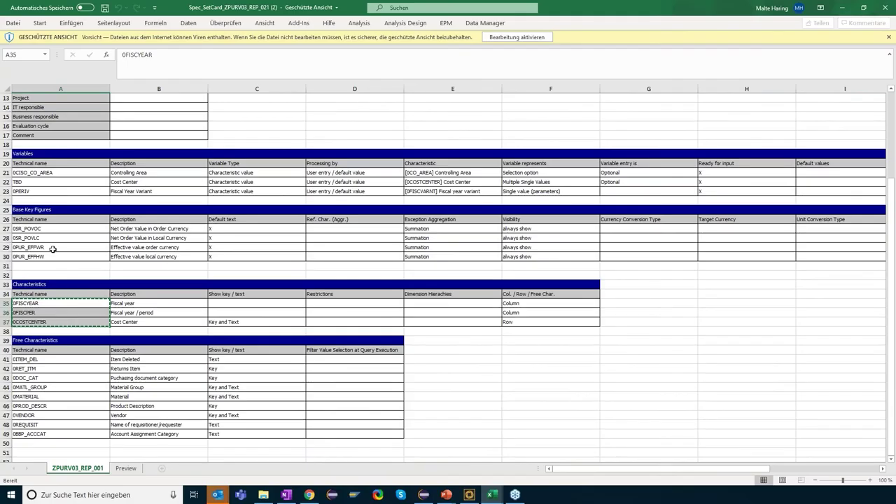
left_click_drag(42, 231, 39, 258)
key("ctrl+c")
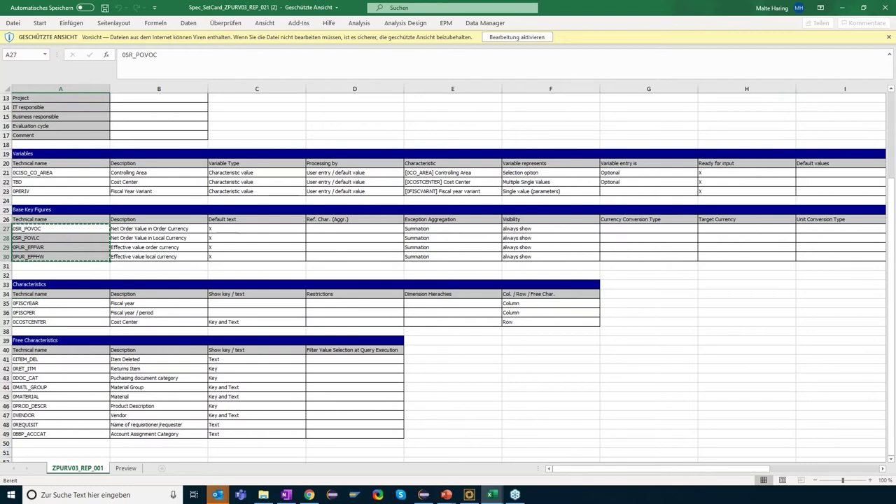
Step: Back in Performer Suite, replace the multiline filter entries with 0SR_POVOC, 0SR_POVLC, 0PUR_EFFWR and 0PUR_EFFHW and apply the filter
key("alt+Tab")
left_click(70, 102)
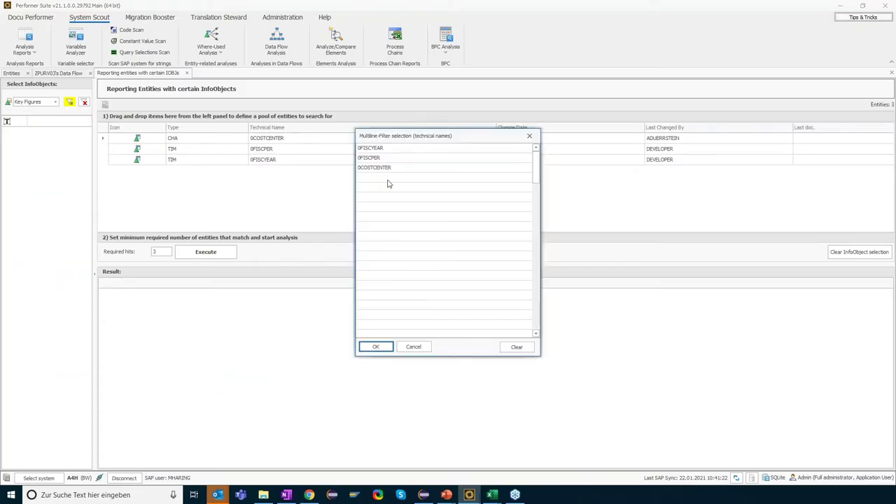
left_click(517, 346)
key("ctrl+v")
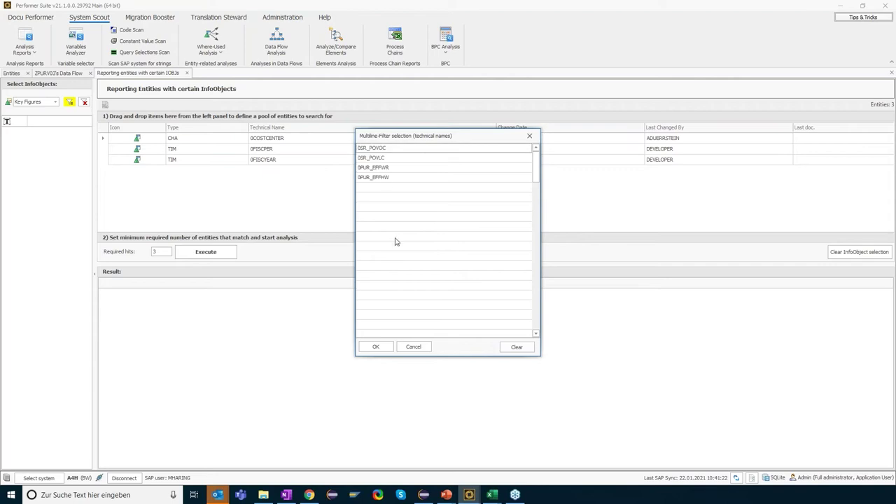
left_click(375, 347)
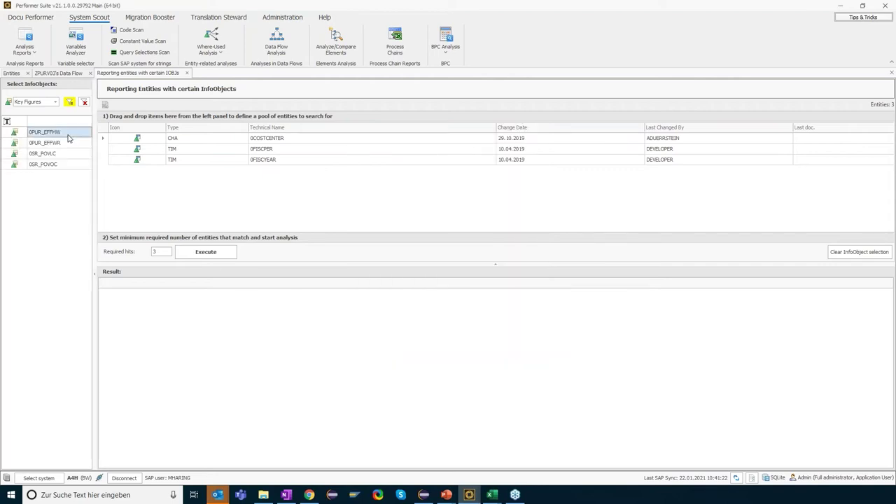
Step: Add the four filtered key figures to the pool of entities and execute the analysis with 7 required hits
left_click(69, 165, "shift")
left_click_drag(69, 165, 204, 203)
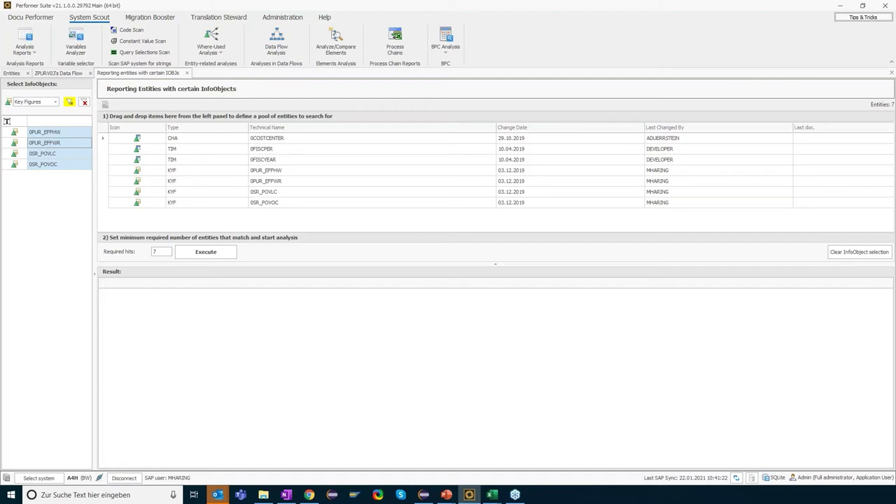
left_click(179, 148)
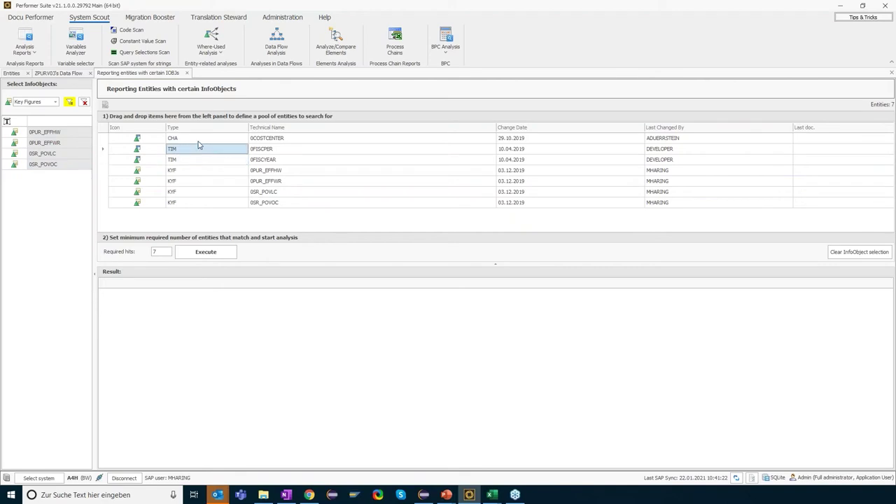
left_click(196, 162)
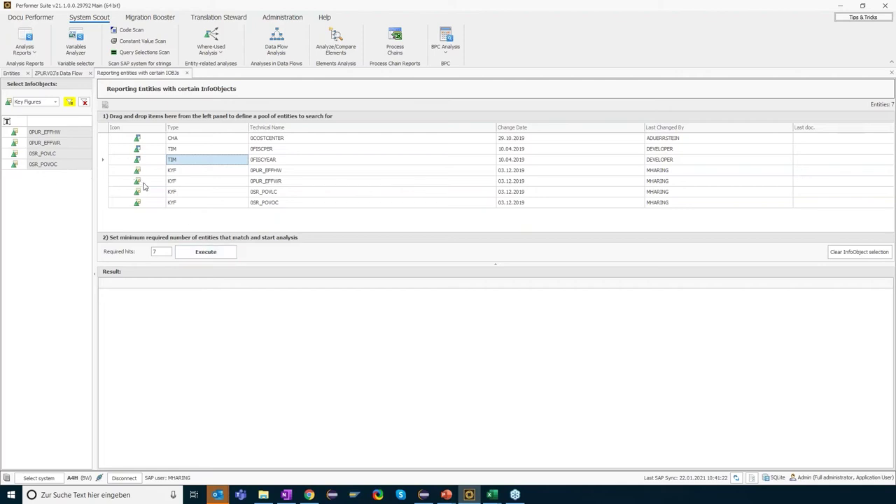
left_click(175, 181)
left_click(205, 249)
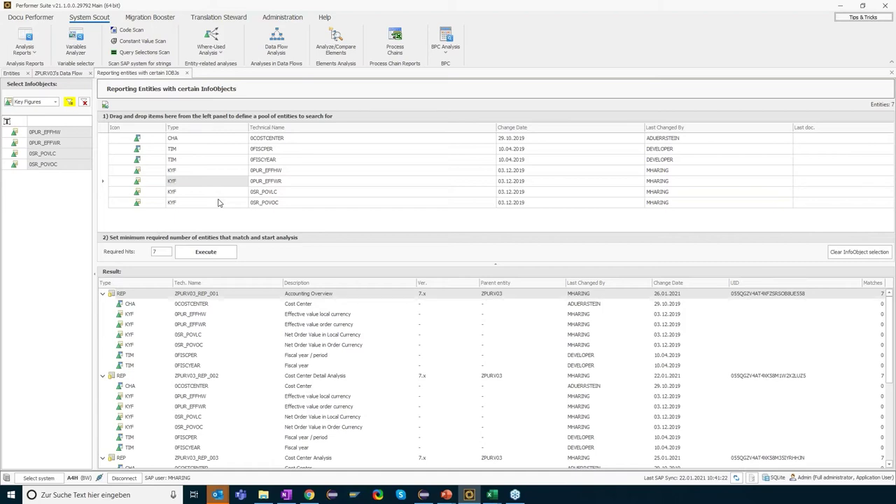
Step: Review the characteristic, time and key figure entries in the search pool and the selectable InfoObject types
left_click(204, 181)
left_click(204, 163)
left_click(205, 149)
left_click(205, 138)
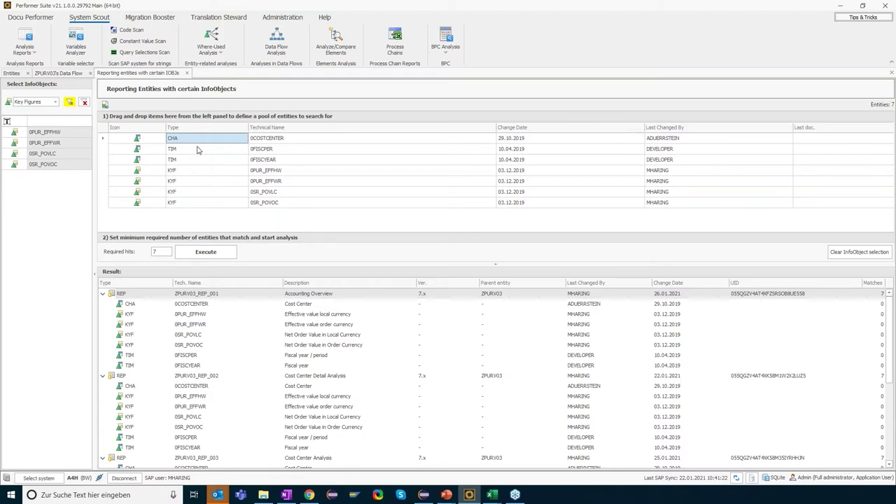
left_click(196, 150)
left_click(192, 160)
left_click(194, 150)
left_click(194, 140)
left_click(196, 149)
left_click(203, 161)
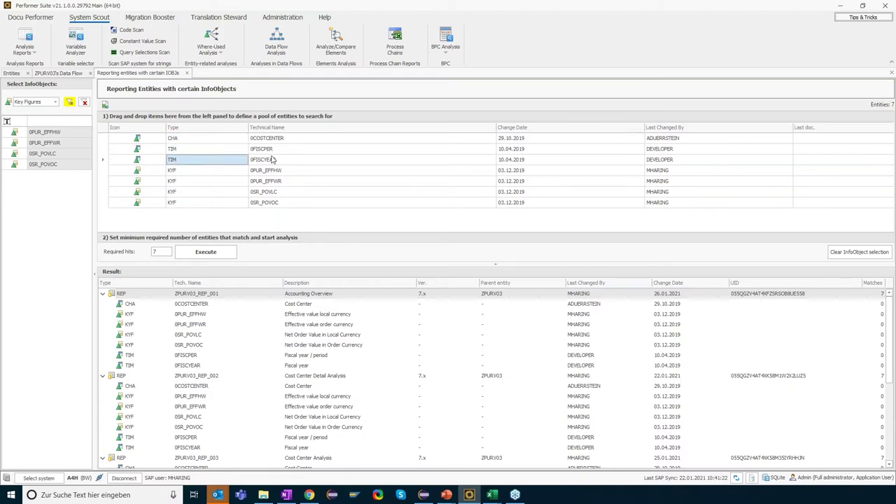
left_click(214, 171)
left_click(55, 103)
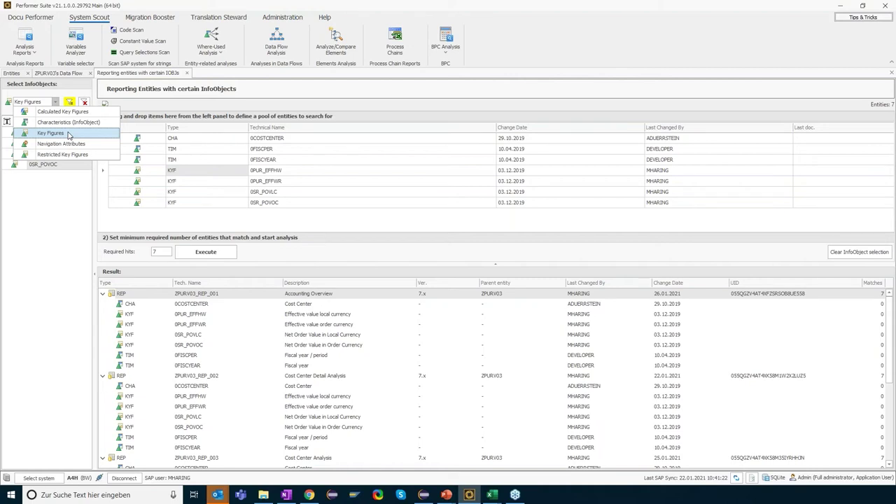
Step: Collapse the entries of queries ZPURV03_REP_001 to ZPURV03_REP_004 in the analysis result
left_click(102, 293)
left_click(102, 304)
left_click(102, 314)
left_click(102, 325)
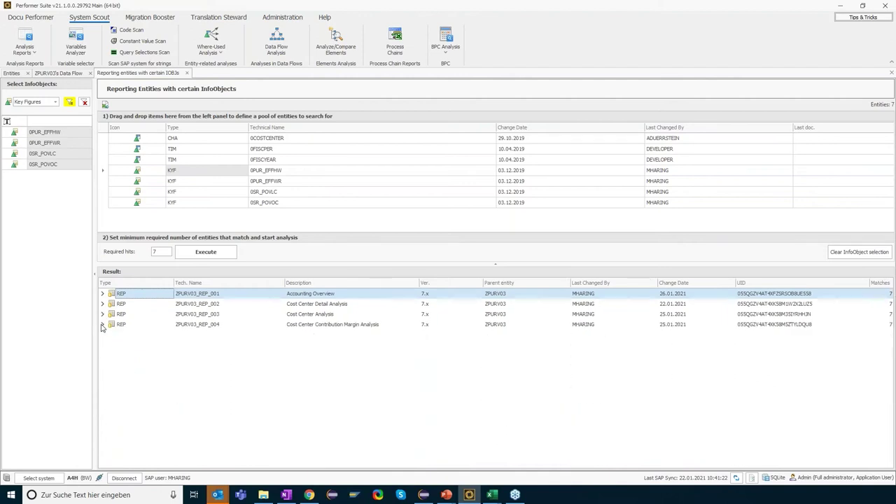
Step: Sort the search pool by technical name and go through its InfoObjects, from the fiscal characteristics to the key figures
left_click(293, 128)
left_click(282, 151)
left_click(282, 159)
left_click(278, 170)
left_click(274, 181)
left_click(271, 192)
left_click(268, 202)
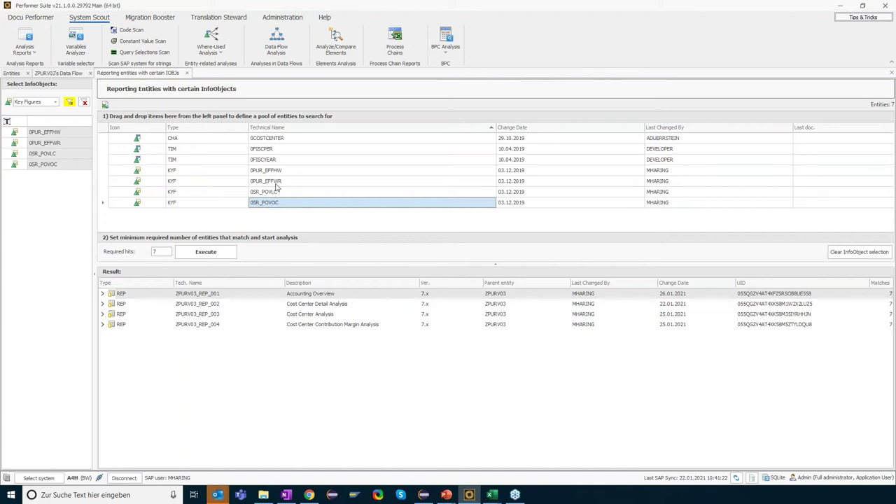
left_click(277, 189)
left_click(272, 202)
left_click(294, 142)
left_click(291, 149)
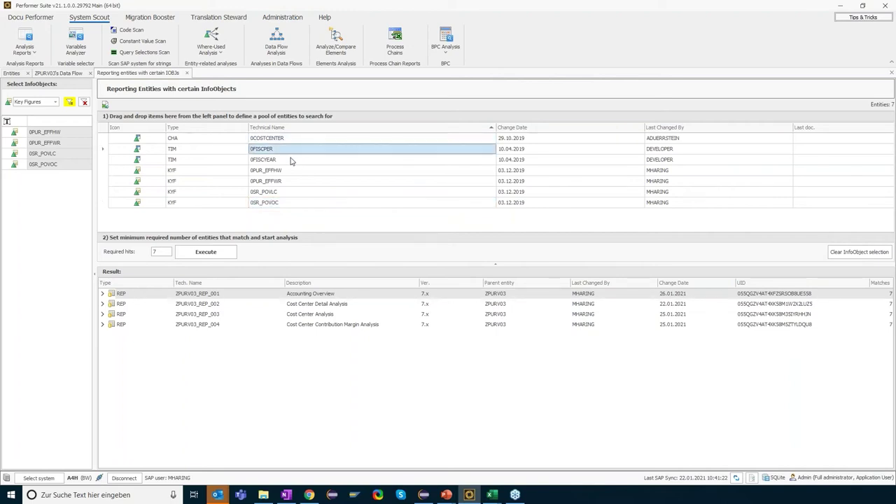
left_click(292, 160)
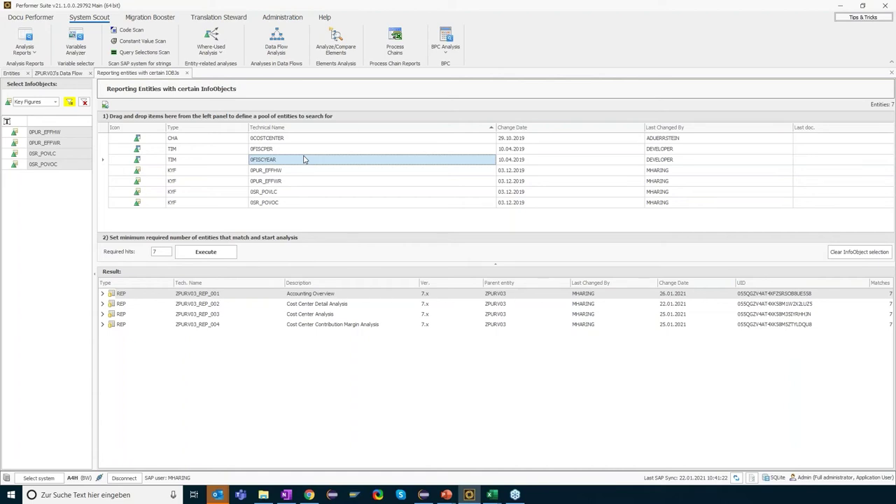
Step: Open the Matrix of Usage for InfoProvider objects in queries and select the CompositeProvider ZPURV03 as its entity
left_click(226, 56)
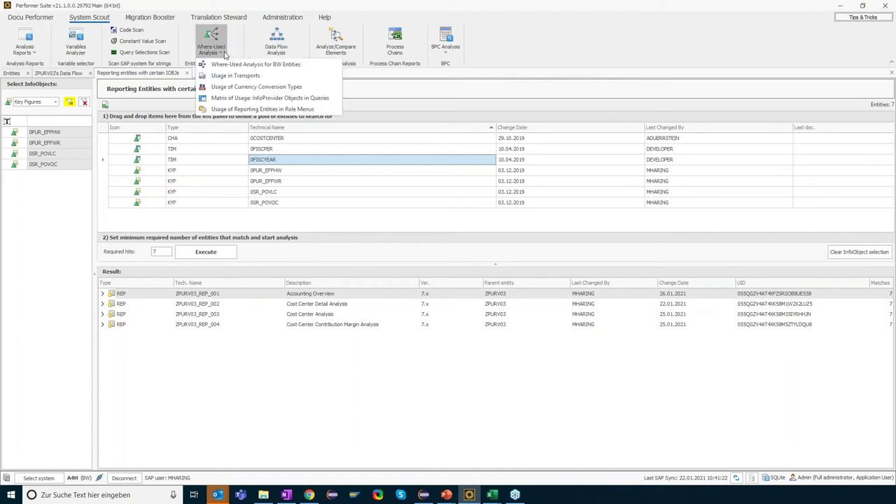
left_click(319, 98)
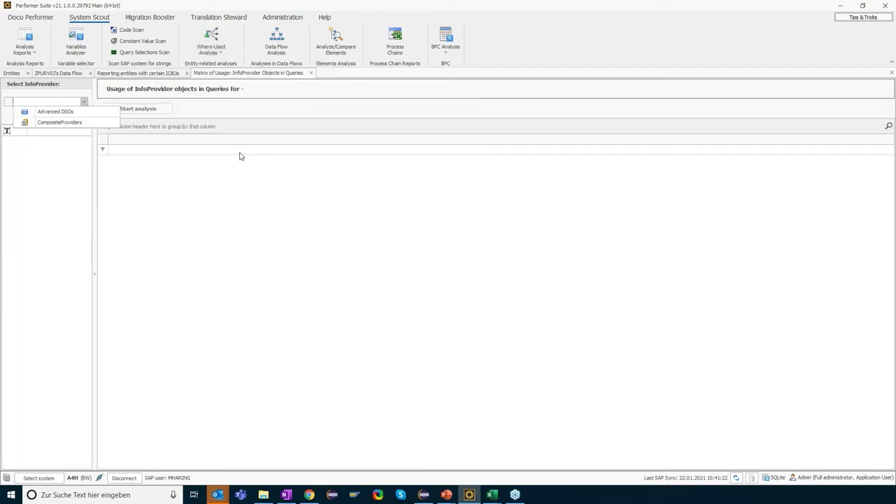
left_click(62, 122)
type("ZPURV03")
left_click(40, 142)
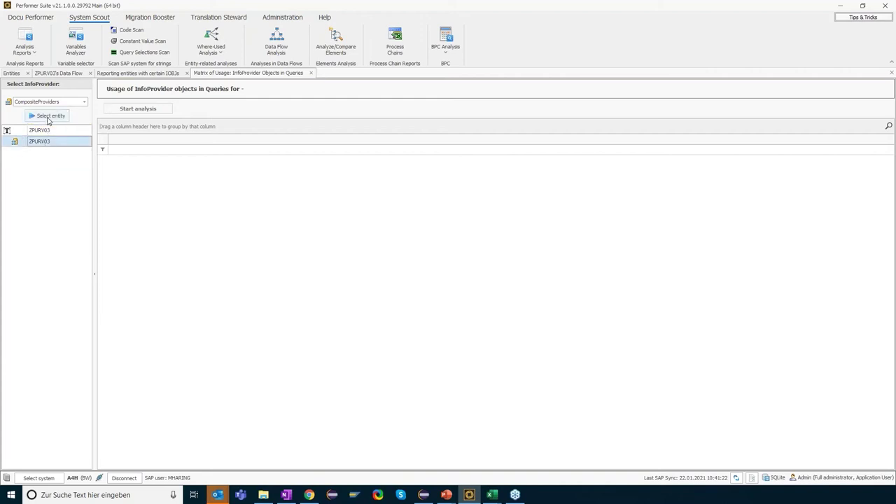
left_click(49, 116)
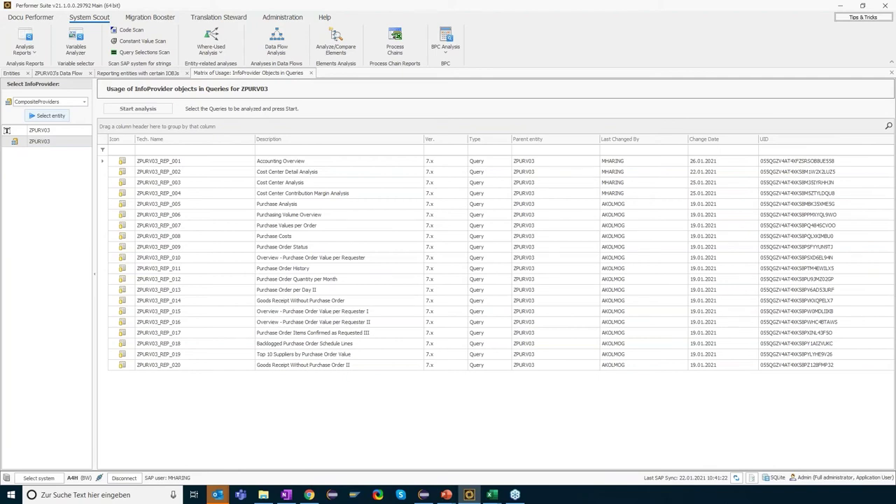
Step: Run the usage analysis for queries ZPURV03_REP_001 to ZPURV03_REP_004, save the export keeping both files, and open the new workbook
left_click(182, 164)
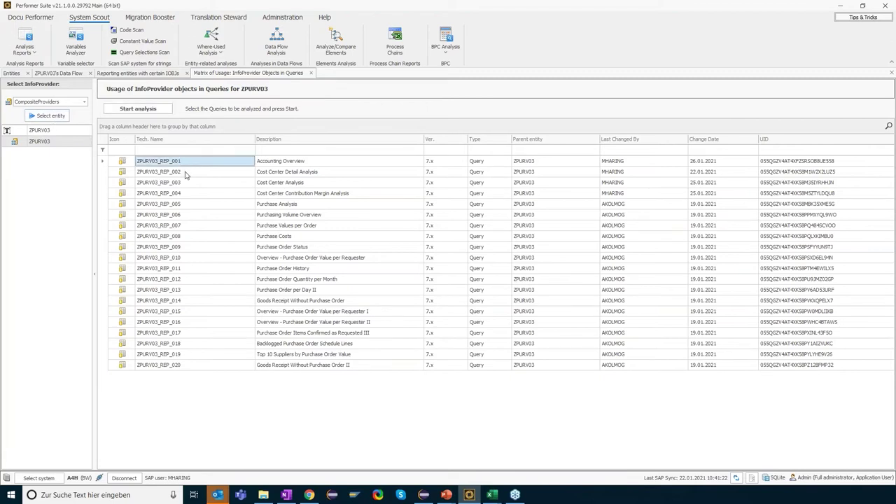
left_click(187, 194, "shift")
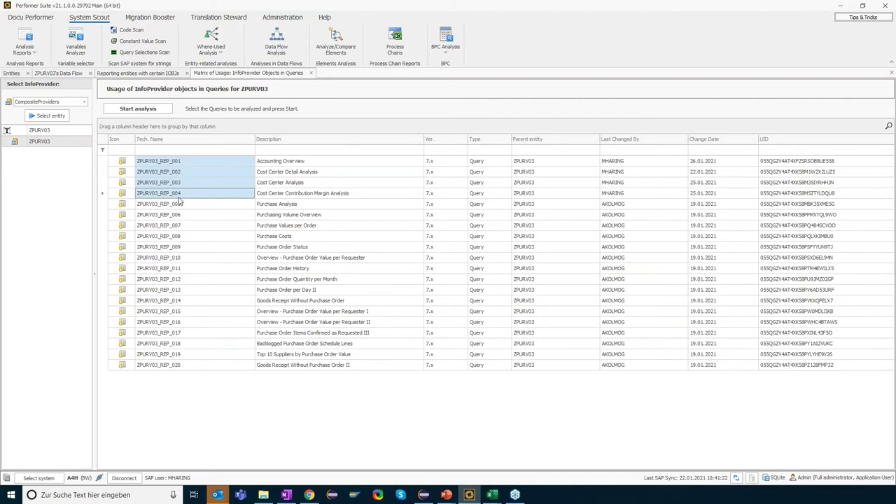
left_click(138, 109)
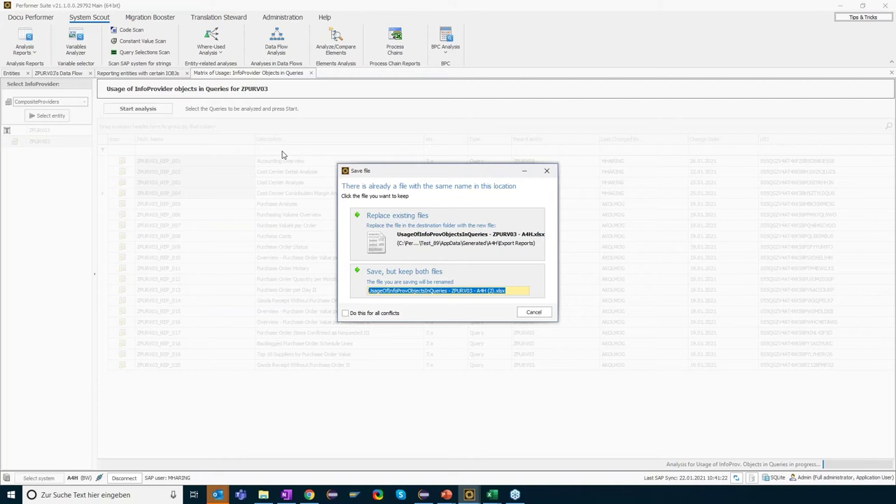
left_click(447, 279)
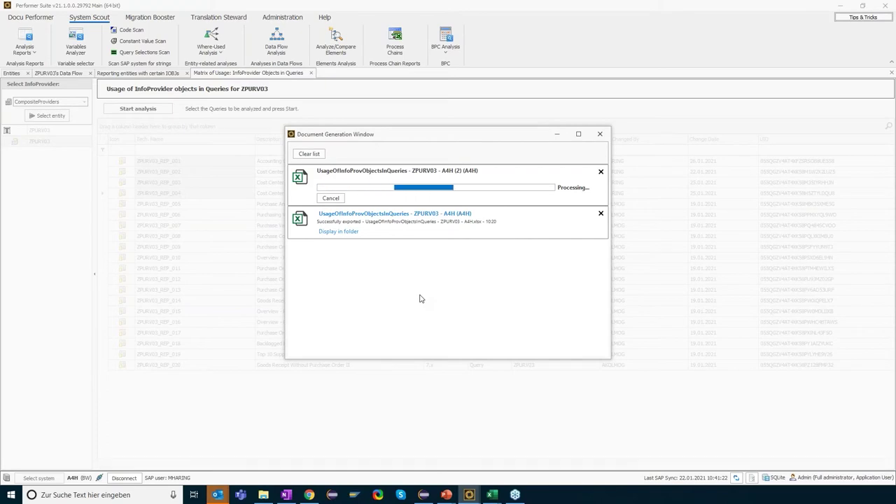
left_click(381, 177)
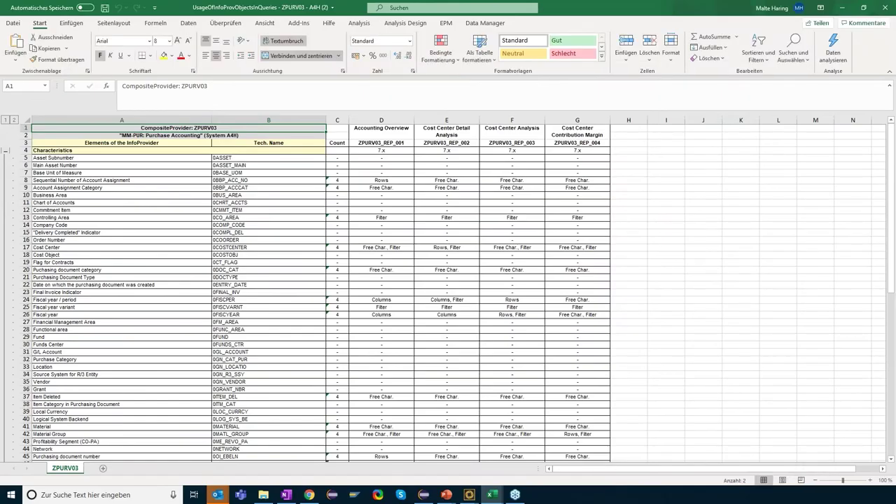
Step: Examine the technical names of the InfoProvider's characteristics in the exported usage matrix
left_click(237, 117)
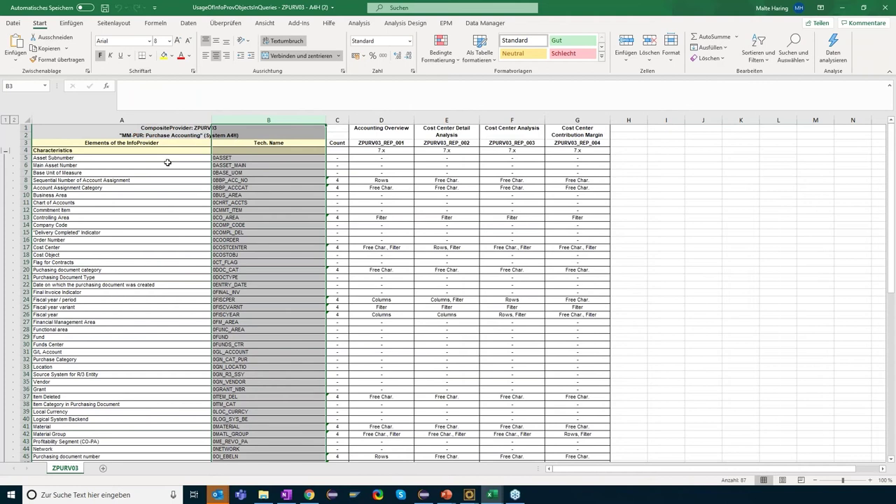
left_click(229, 159)
key("Down")
key("Down")
key("Down")
key("Down")
key("Down")
key("Down")
key("Down")
key("Down")
key("Down")
key("Down")
scroll(175, 230, "down", 1)
scroll(175, 230, "down", 15)
Step: Examine the Key Figures and Variables sections of the usage matrix
left_click(226, 301)
key("Down")
key("Down")
key("Down")
key("Down")
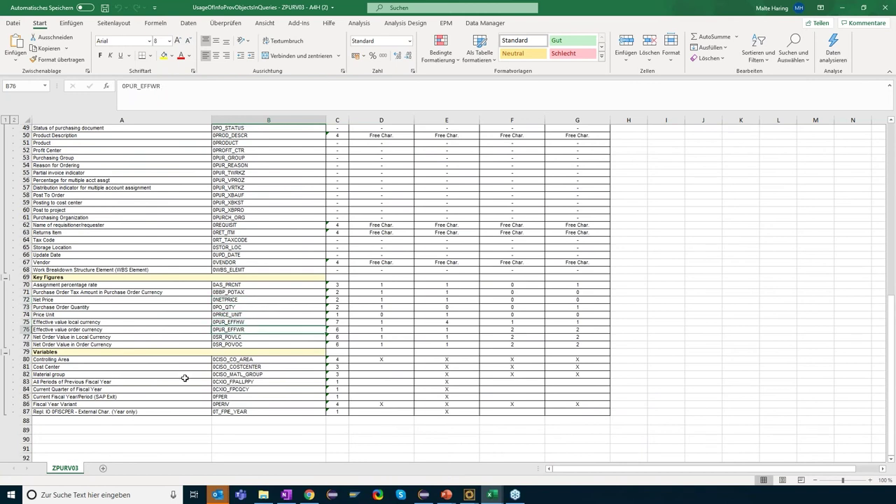
left_click(130, 380)
key("Right")
Step: Examine the columns of the analyzed queries in the usage matrix, starting with Accounting Overview
scroll(378, 210, "up", 16)
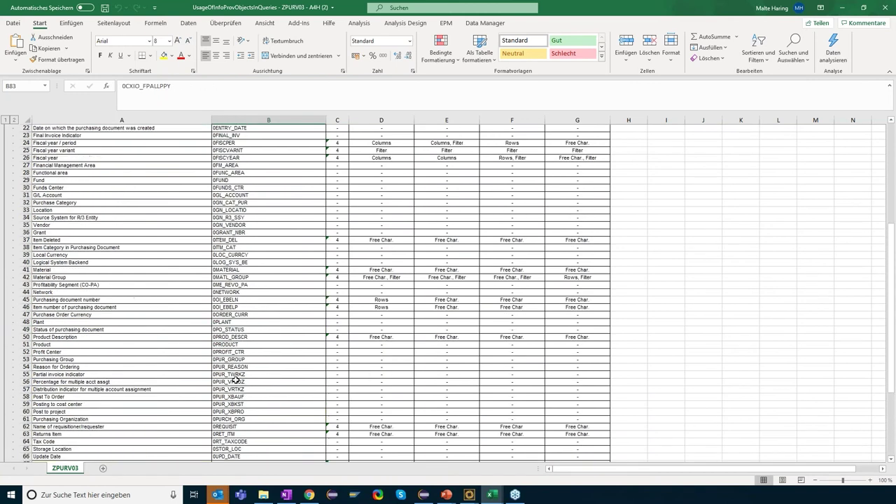
left_click(378, 131)
left_click(382, 120)
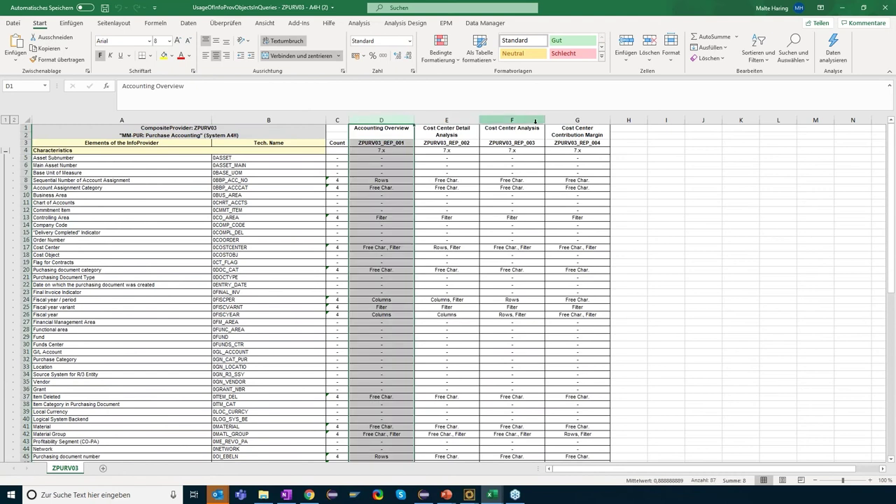
left_click(573, 121)
left_click(395, 139)
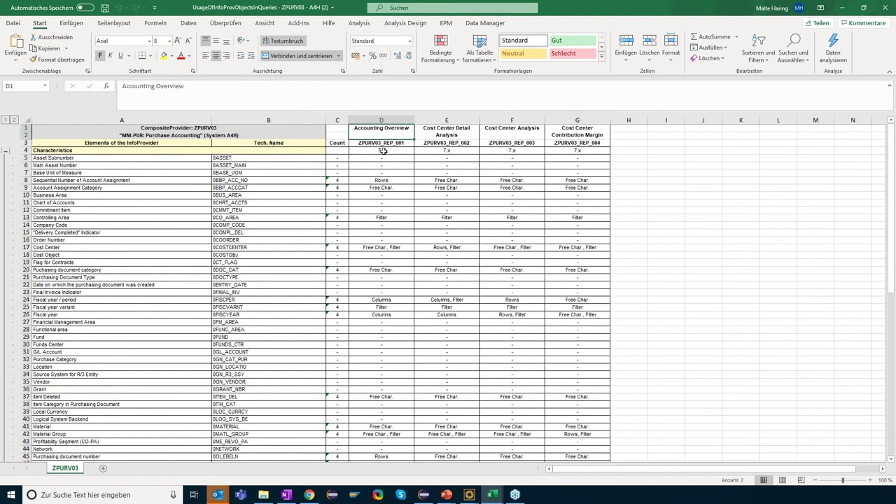
left_click(383, 151)
left_click(384, 160)
left_click(384, 167)
left_click(385, 172)
Step: Compare how the characteristic 0BBP_ACC_NO is used across the four queries
left_click(279, 188)
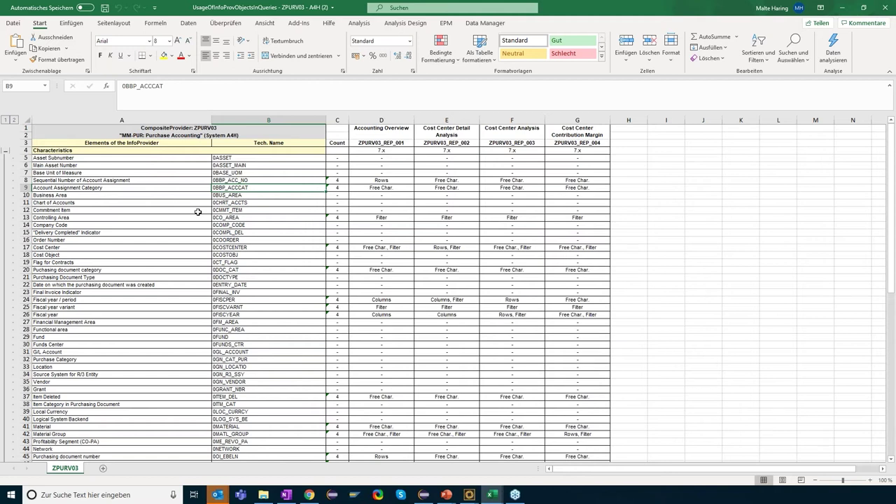
left_click(237, 180)
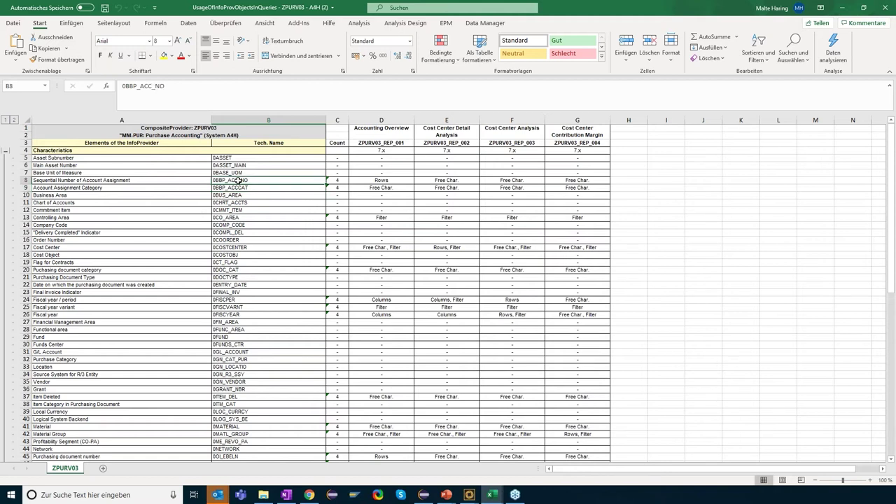
left_click(377, 180)
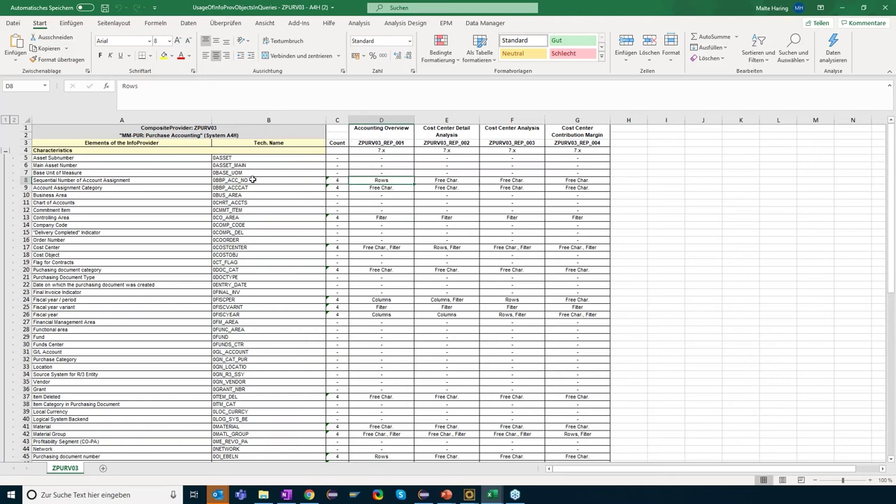
left_click(445, 179)
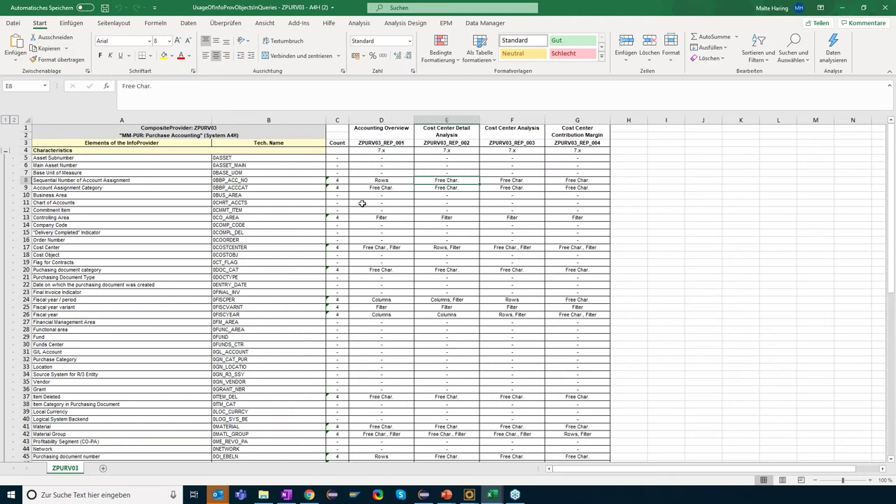
left_click(517, 180)
left_click(579, 179)
Step: Compare how the Controlling Area characteristic 0CO_AREA is used across the four queries
scroll(425, 204, "down", 1)
scroll(426, 204, "down", 2)
left_click(378, 173)
left_click(444, 173)
left_click(514, 173)
left_click(577, 175)
scroll(380, 201, "down", 1)
scroll(381, 201, "down", 1)
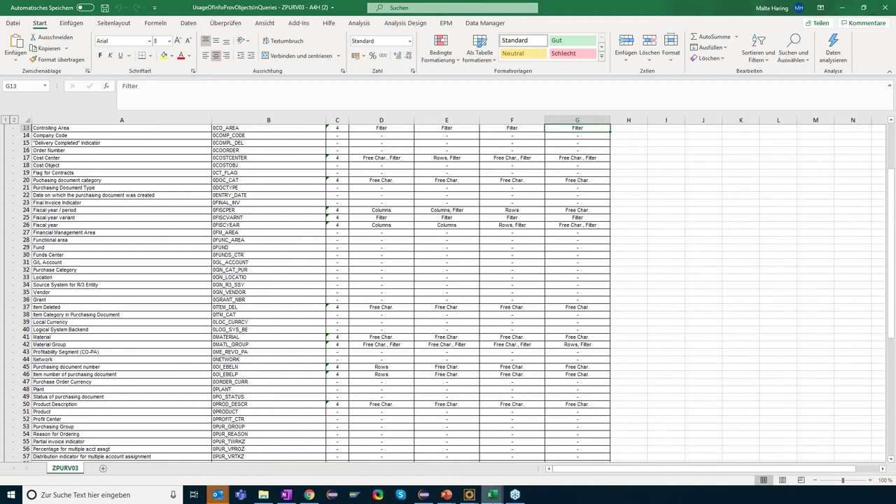
Step: Switch to the filtered usage matrix workbook and review its list of required characteristics and key figures
left_click(492, 494)
left_click(413, 464)
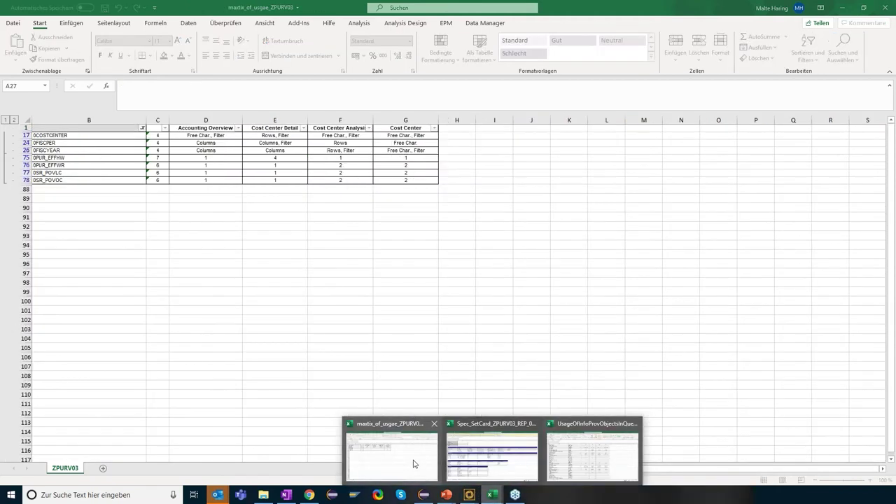
left_click(168, 294)
left_click_drag(59, 135, 60, 181)
left_click(63, 189)
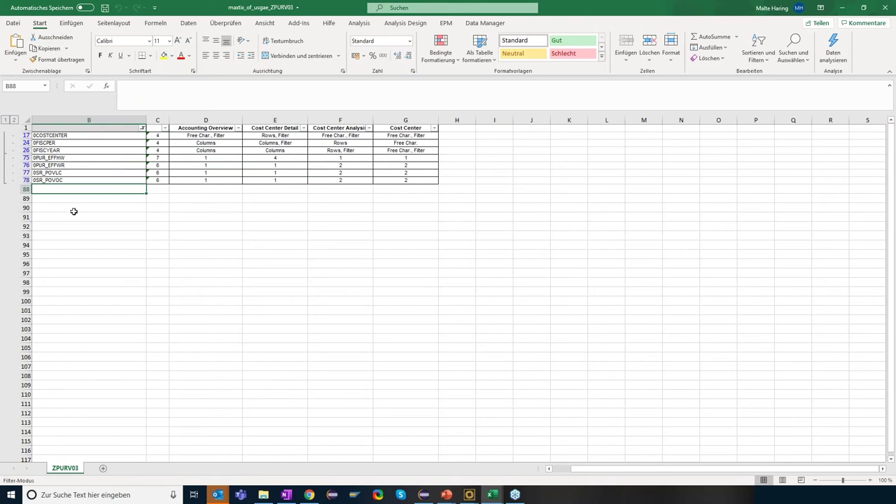
Step: Check how 0FISCPER and 0FISCYEAR are used in the Accounting Overview query
left_click(203, 141)
left_click(80, 142)
left_click(75, 151)
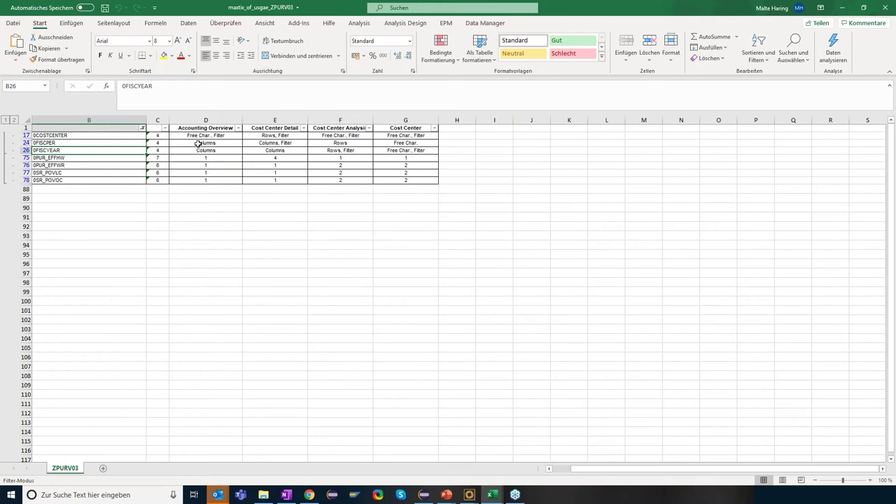
left_click_drag(200, 143, 198, 148)
Step: Check the usage of key figures 0PUR_EFFHW, 0PUR_EFFWR, 0SR_POVLC and 0SR_POVOC in the Accounting Overview query
left_click(82, 165)
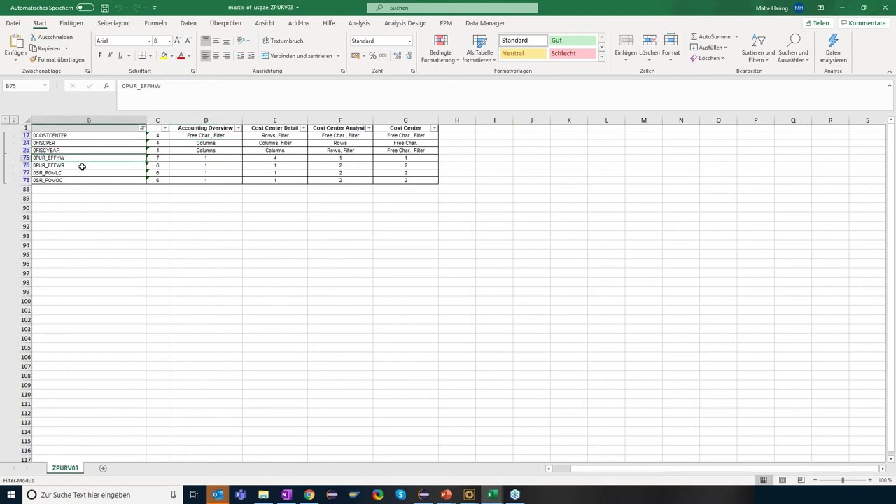
left_click(82, 173)
left_click(97, 181)
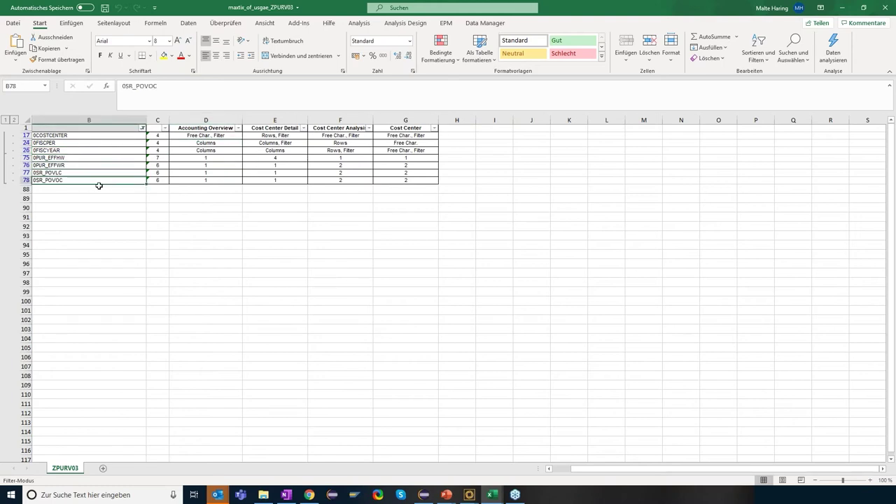
left_click(192, 160)
left_click(190, 166)
left_click(189, 173)
left_click(188, 180)
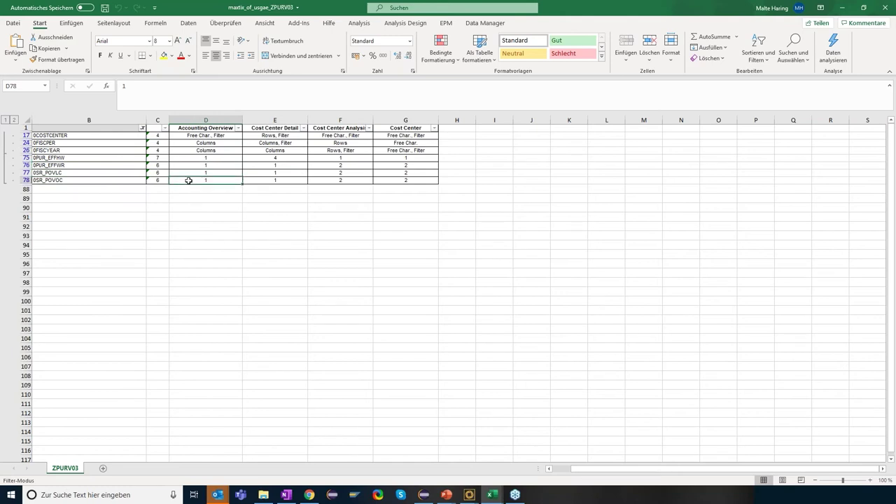
Step: Compare how 0COSTCENTER and 0FISCPER are used in the Accounting Overview query
left_click(49, 136)
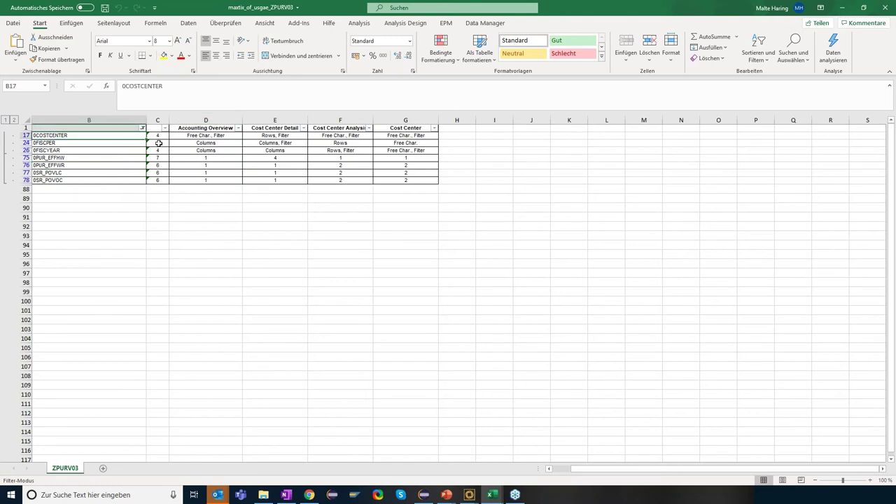
left_click(188, 137)
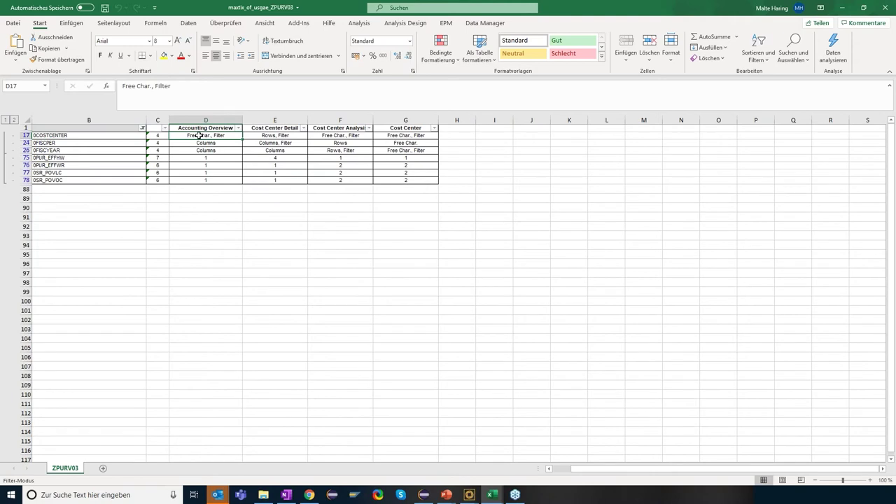
left_click(206, 144)
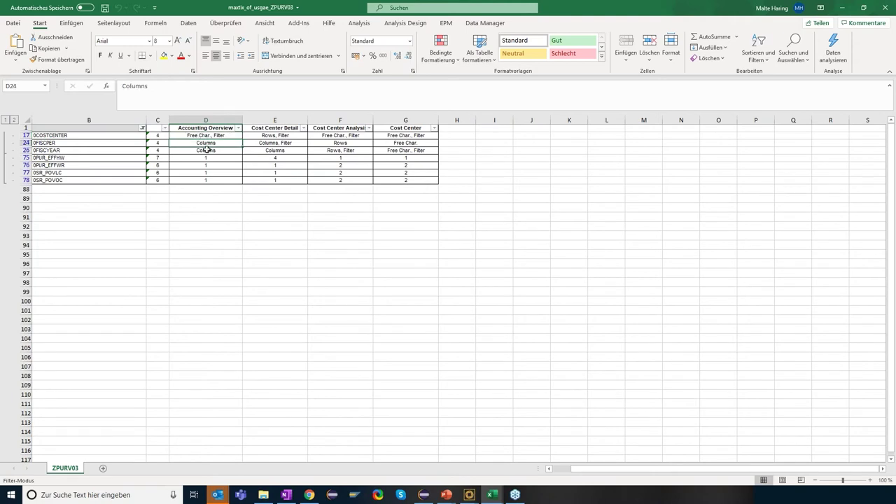
left_click(203, 136)
left_click(202, 144)
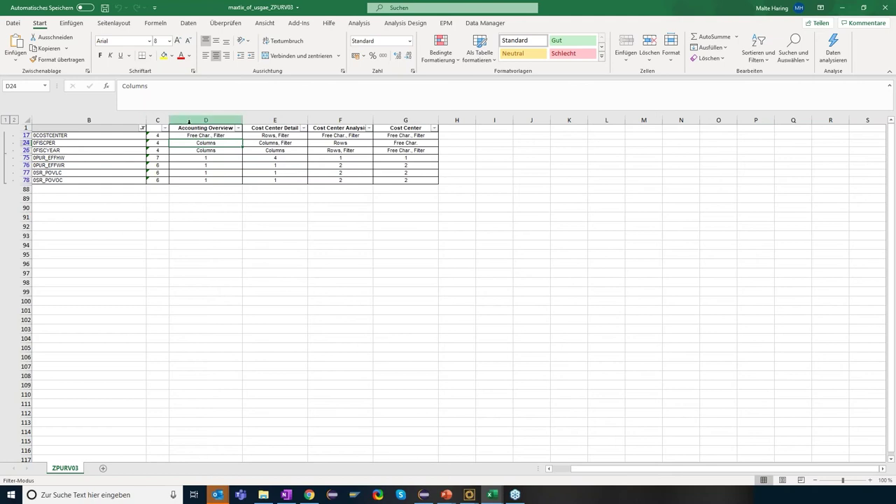
Step: Switch to the Spec_SetCard_ZPURV03_REP_021 workbook and review the technical names of the base key figures
mouse_move(493, 494)
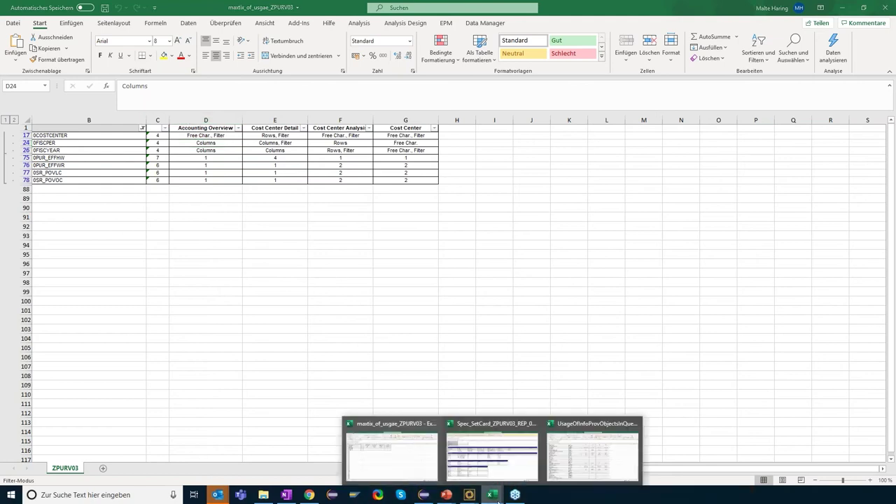
left_click(493, 462)
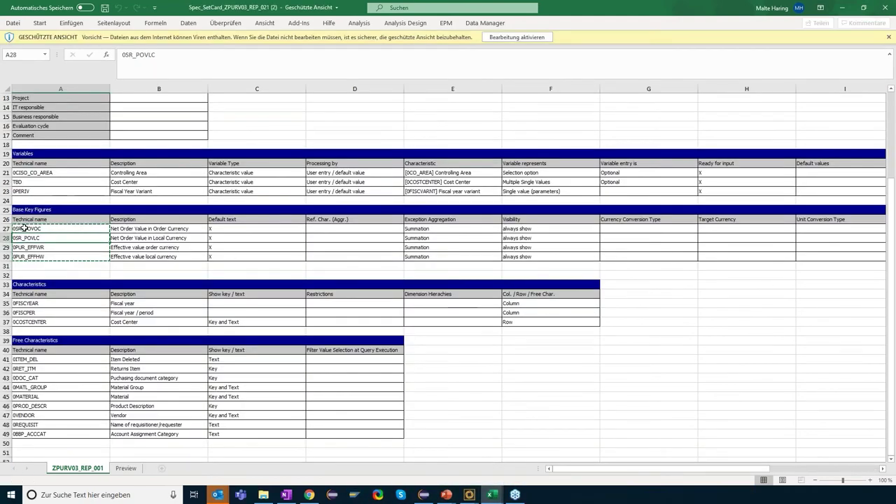
key("Down")
key("Down")
key("Down")
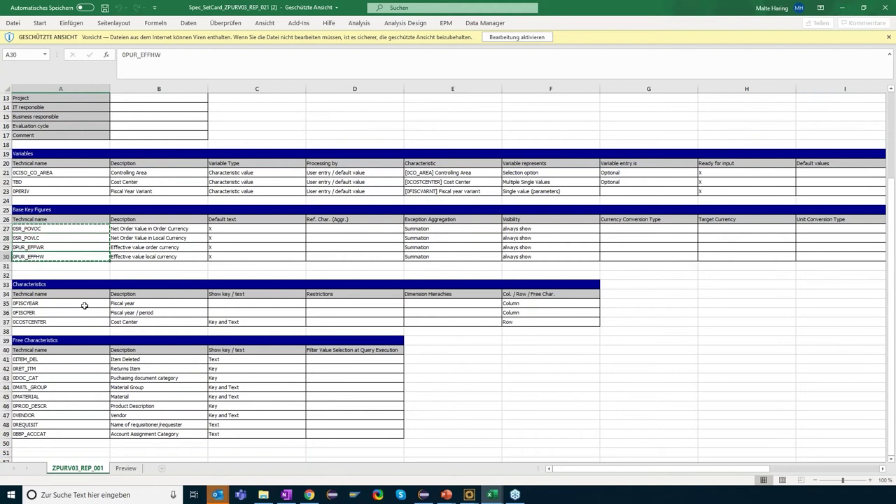
Step: Check the specified column or row placement of characteristics 0FISCYEAR, 0FISCPER and 0COSTCENTER
left_click(49, 302)
left_click(43, 312)
left_click(41, 321)
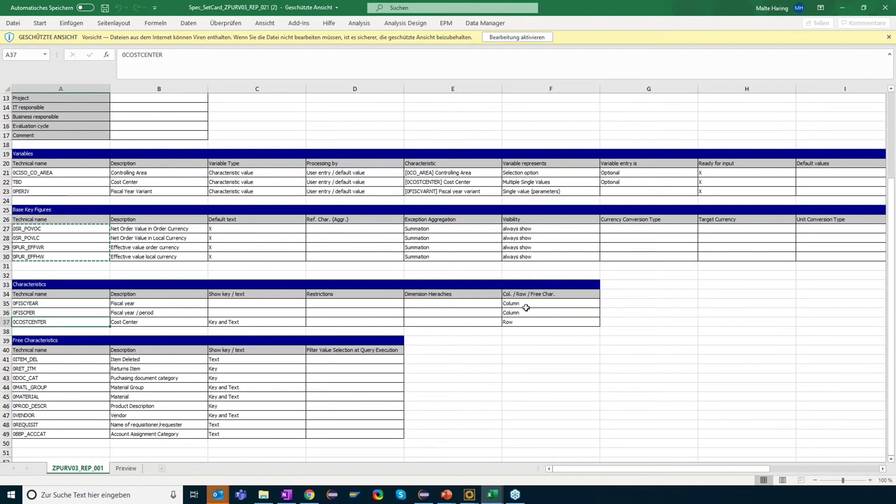
left_click_drag(523, 303, 522, 313)
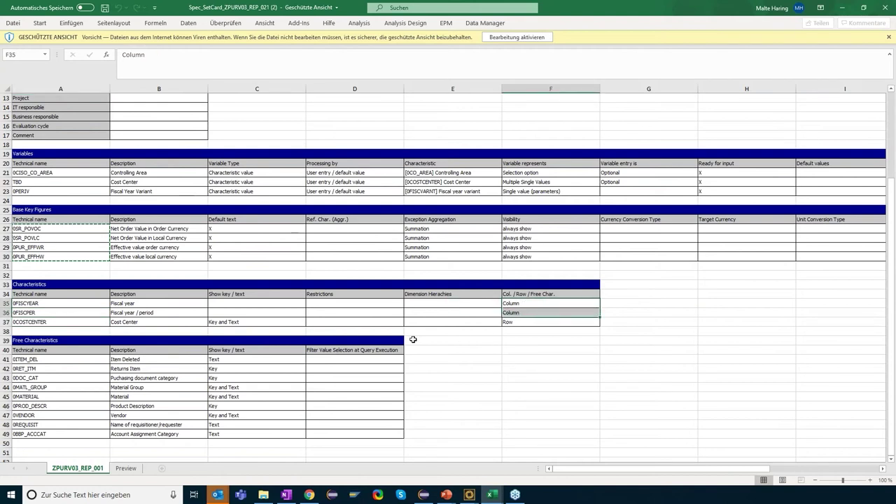
left_click(516, 323)
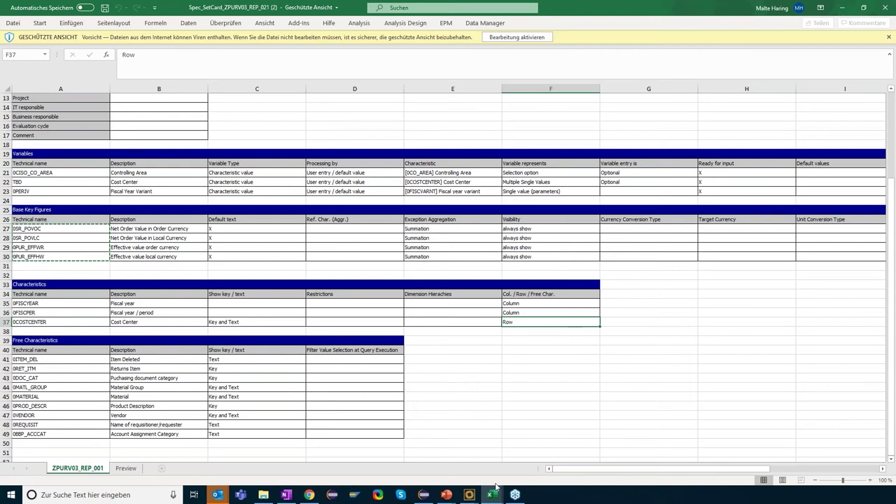
Step: Switch to Performer Suite and list only queries instead of CompositeProviders, filtered by technical name ZPURV03_rep_
left_click(469, 494)
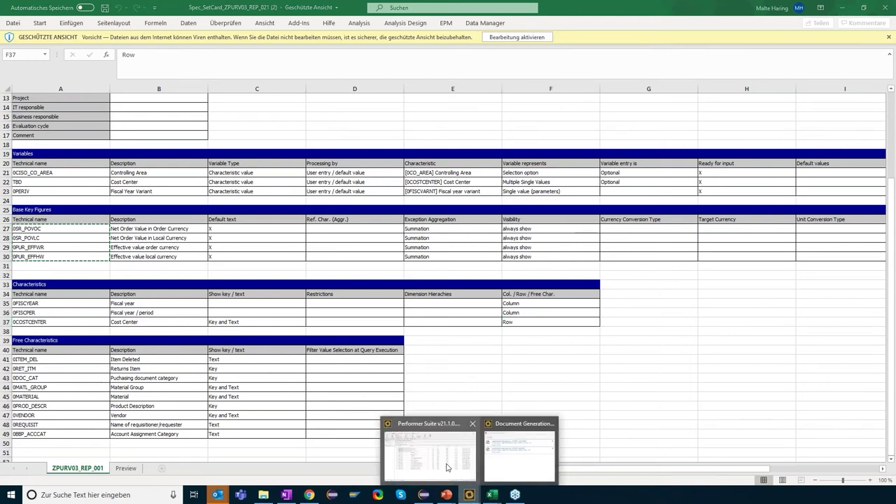
left_click(448, 462)
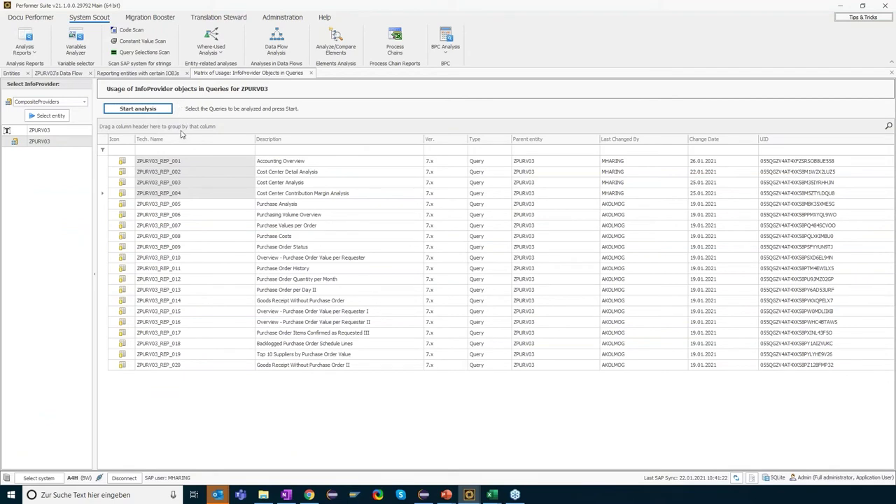
left_click(169, 163)
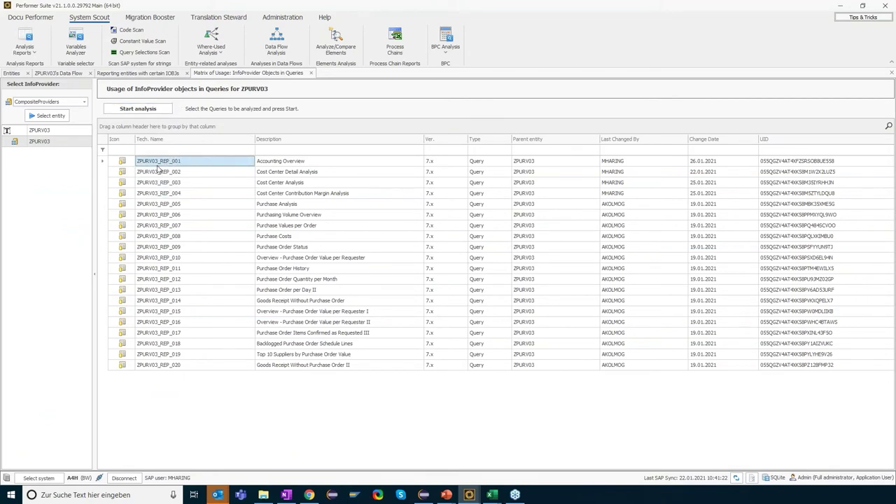
left_click(18, 74)
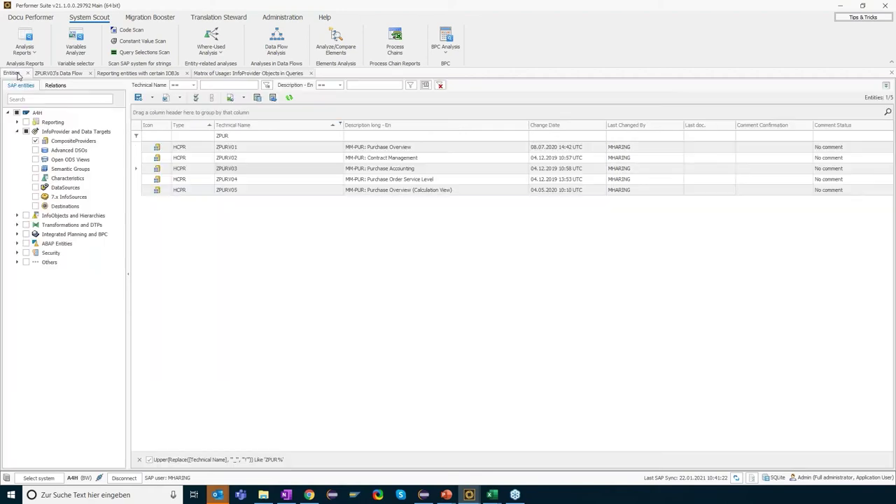
left_click(35, 141)
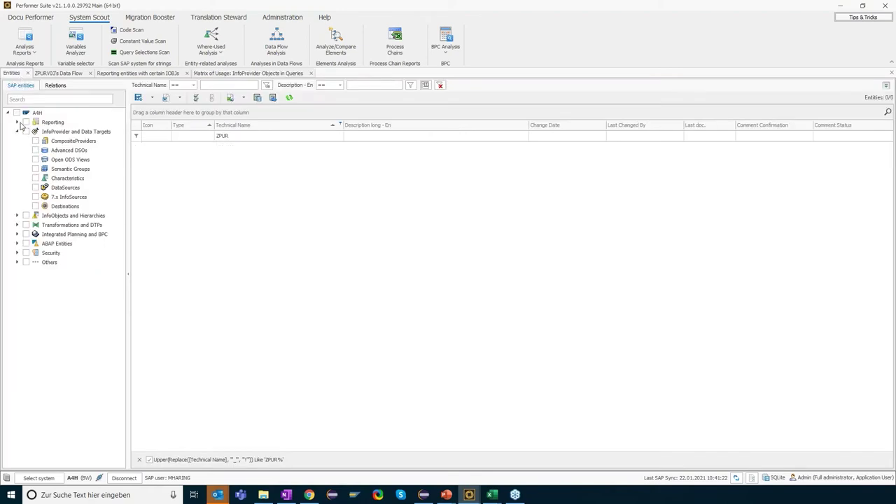
left_click(17, 122)
left_click(35, 132)
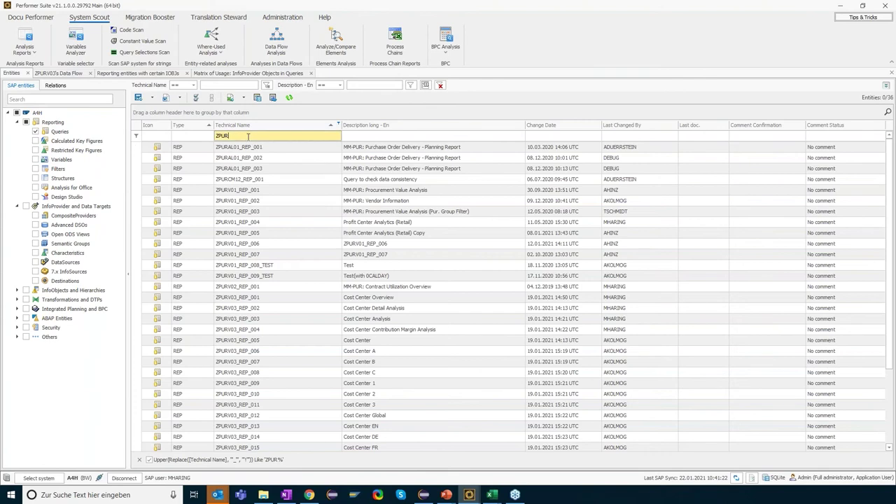
type("ZPURV03_rep_")
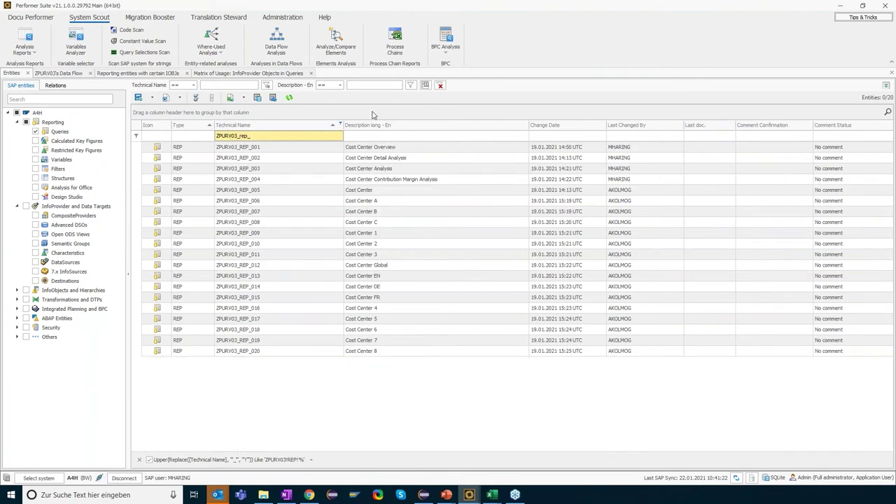
Step: Run Analyze/Compare on query ZPURV03_REP_001 and expand its Controlling Area and Fiscal Year Variant filter restrictions
right_click(280, 148)
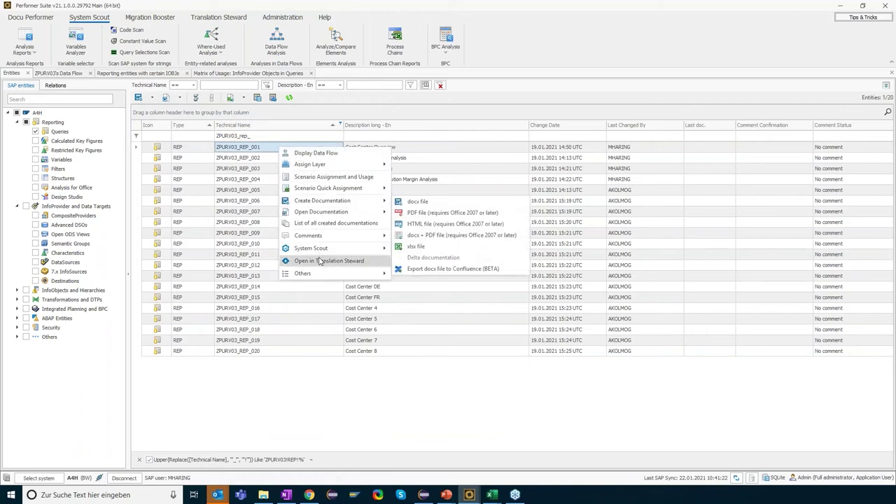
mouse_move(375, 249)
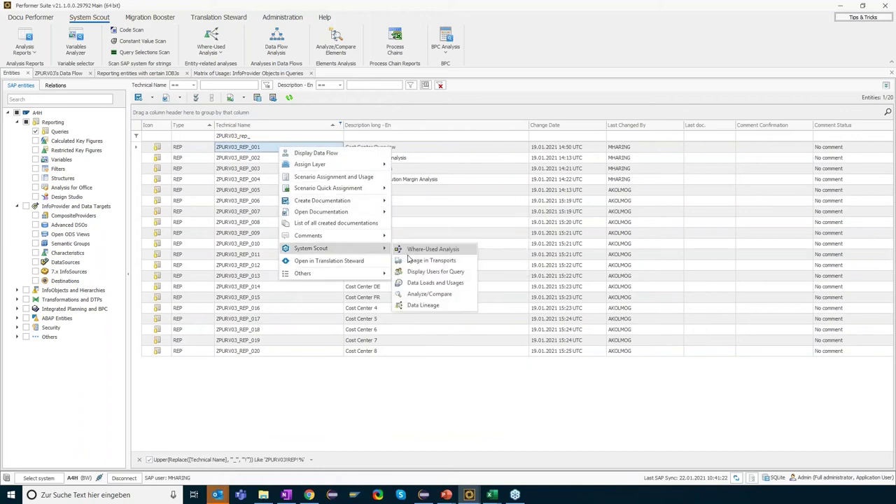
left_click(416, 294)
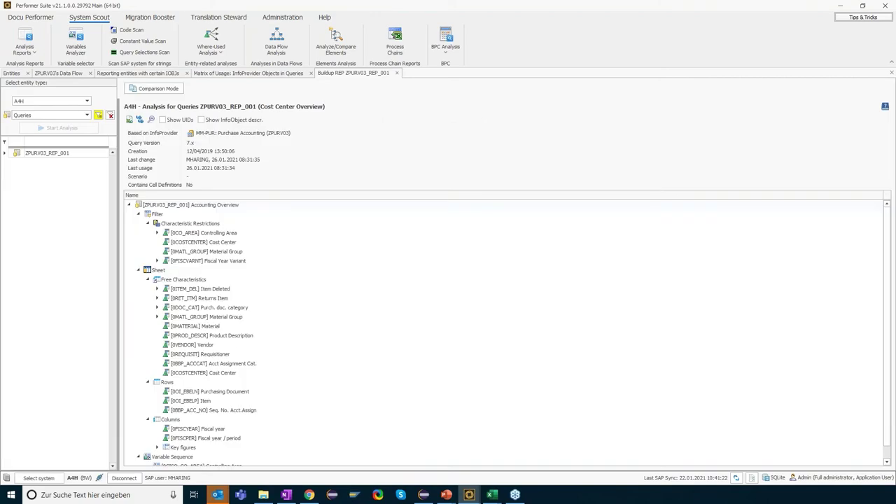
left_click(156, 234)
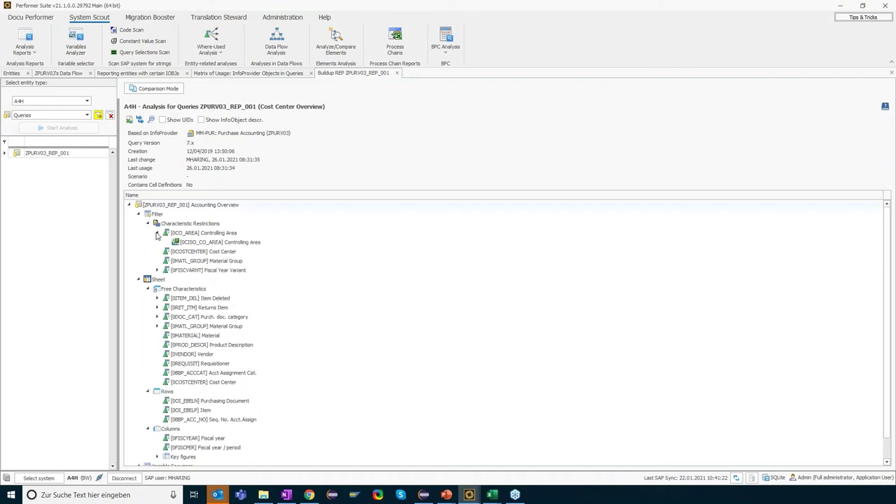
left_click(157, 270)
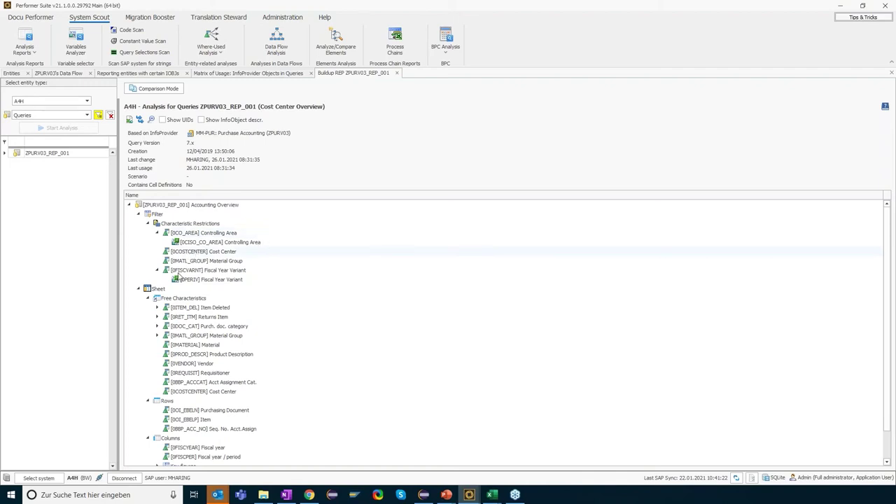
Step: Expand the restricted free characteristics from Item Deleted to Material Group and review the query's rows, columns and variable sequence
scroll(239, 307, "down", 1)
left_click(157, 279)
left_click(157, 299)
left_click(157, 327)
left_click(157, 317)
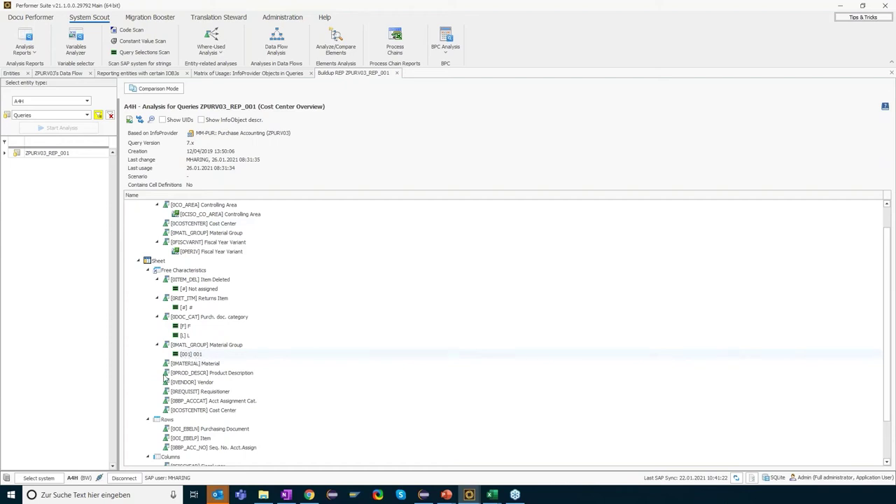
scroll(273, 330, "down", 2)
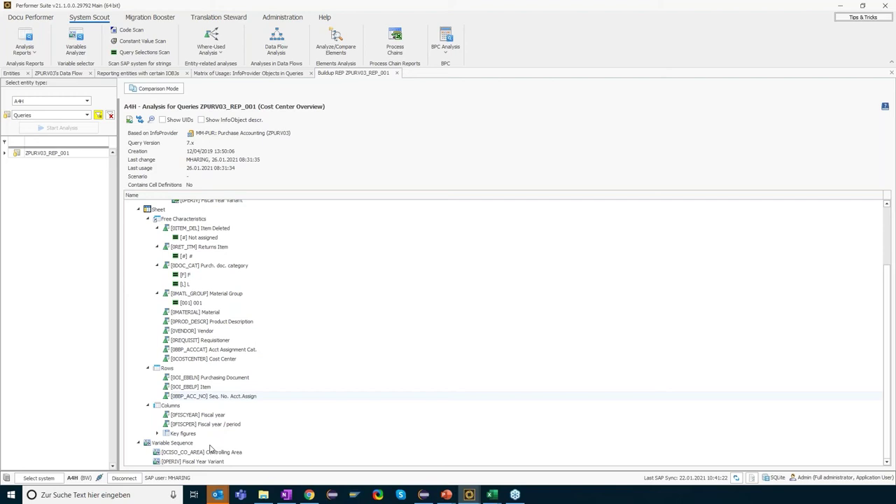
scroll(215, 446, "up", 3)
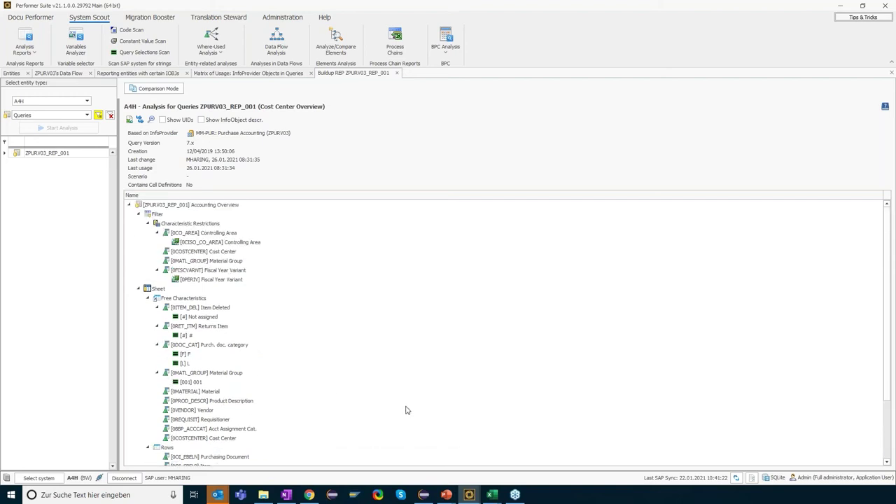
Step: Switch to Eclipse and copy query ZPURV03_REP_001 as ZPURV03_REP_021 with the description Cost Center Overview
left_click(424, 495)
left_click(138, 180)
right_click(138, 180)
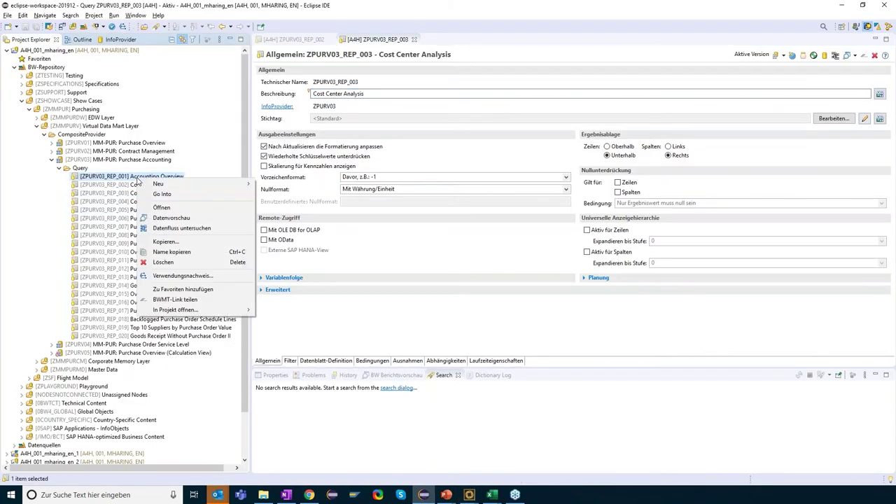
left_click(202, 243)
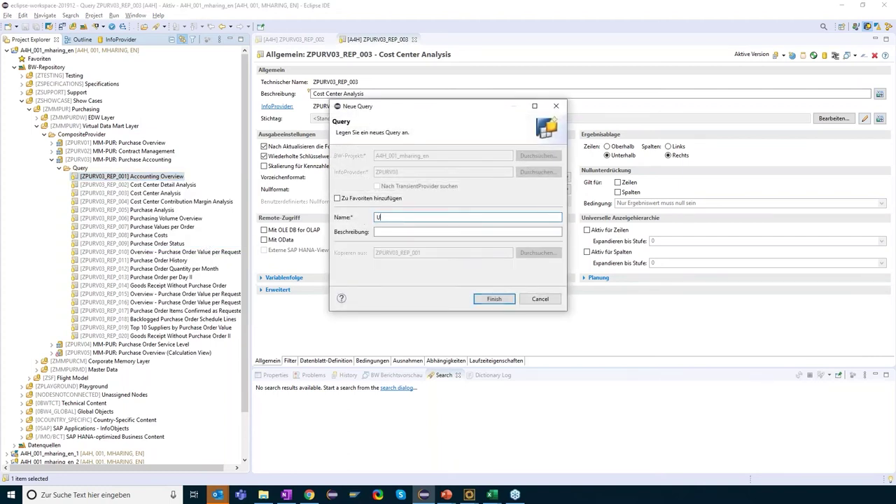
type("ZPURV03_REP_021")
key("Tab")
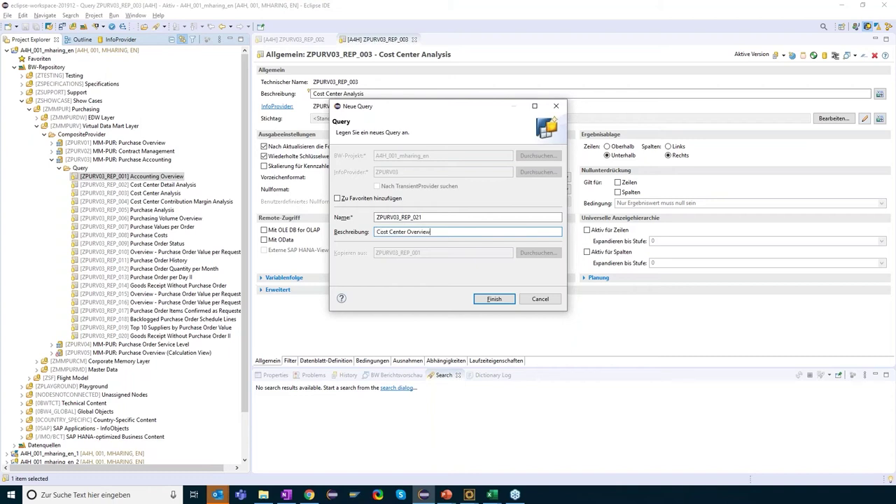
key("Return")
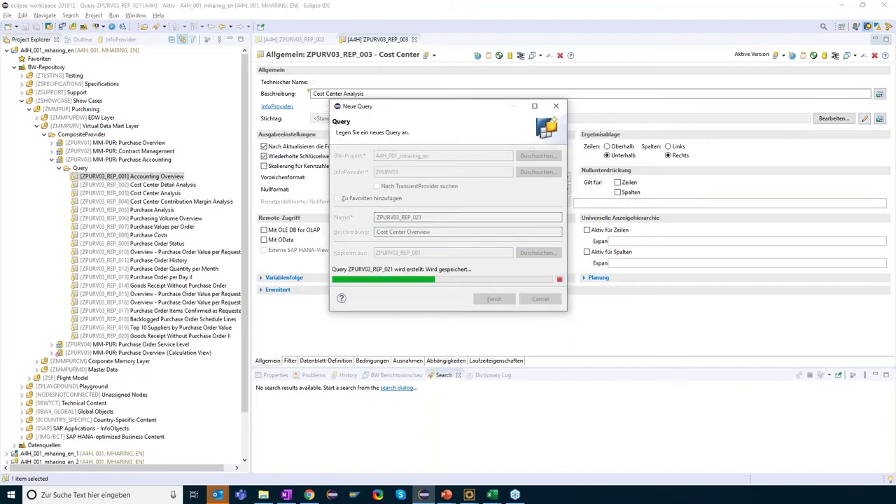
Step: In the sheet definition, remove the purchasing document number, item number and account assignment sequence from the rows, and move Cost Center there from the free characteristics
left_click(334, 362)
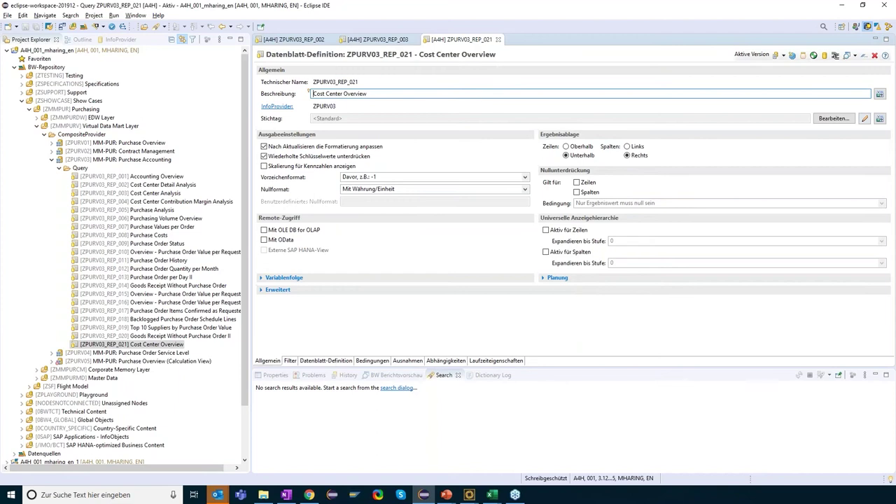
left_click(307, 181)
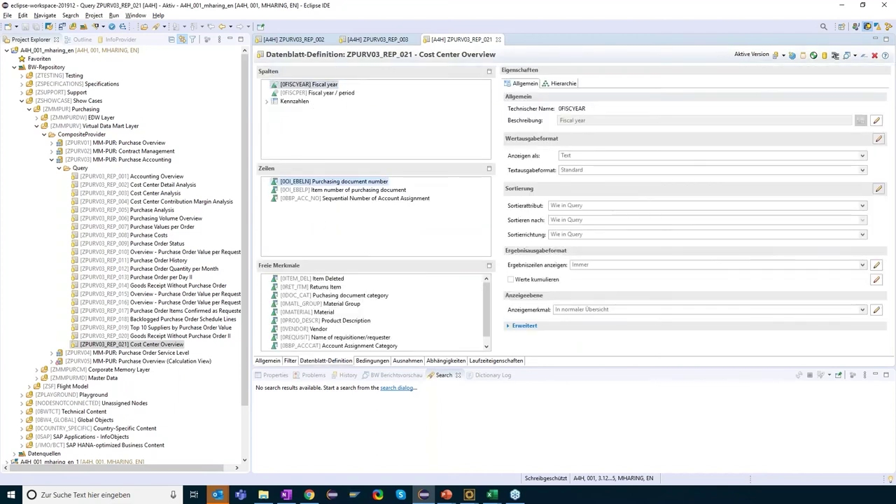
left_click(319, 198, "shift")
right_click(325, 197)
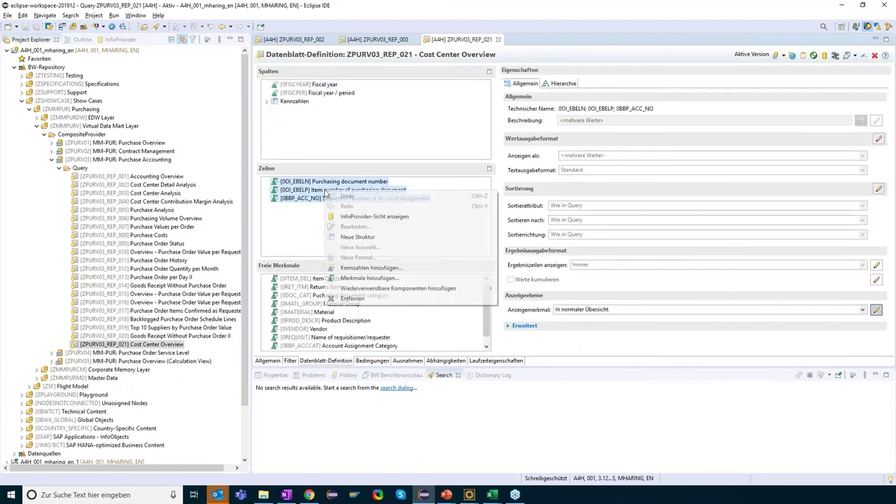
left_click(360, 299)
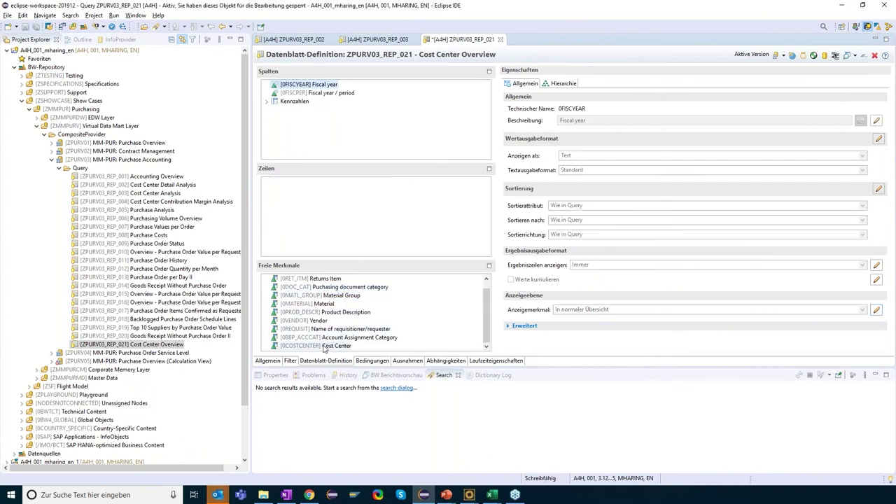
left_click_drag(326, 345, 318, 234)
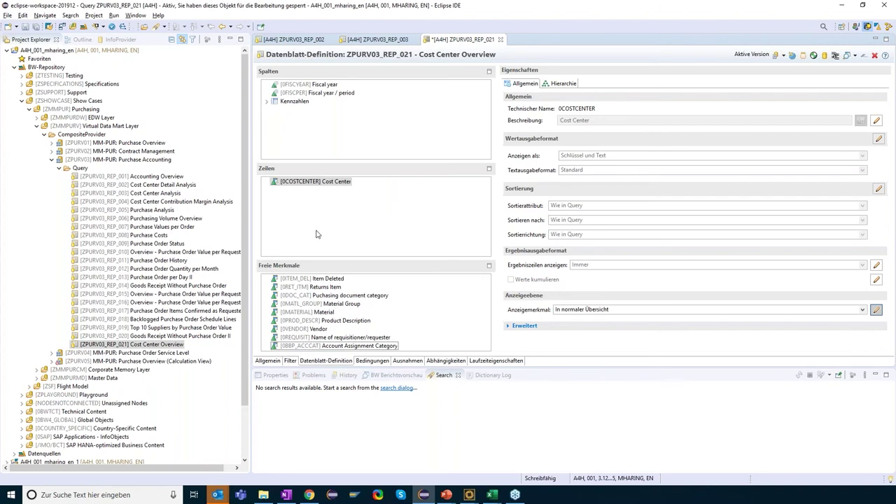
Step: Remove the key figures Assignment percentage rate, Purchase Order Tax Amount in Purchase Order Currency, Net Price and Purchase Order Quantity from the columns
left_click(267, 102)
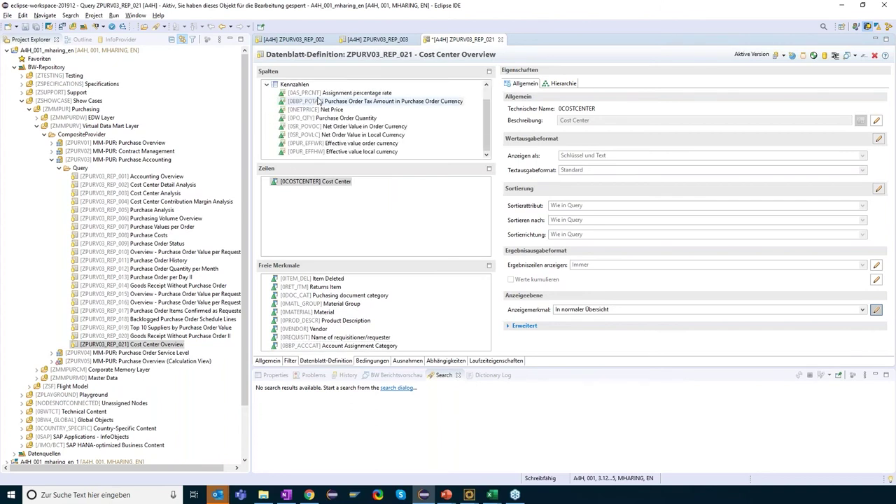
left_click(318, 94)
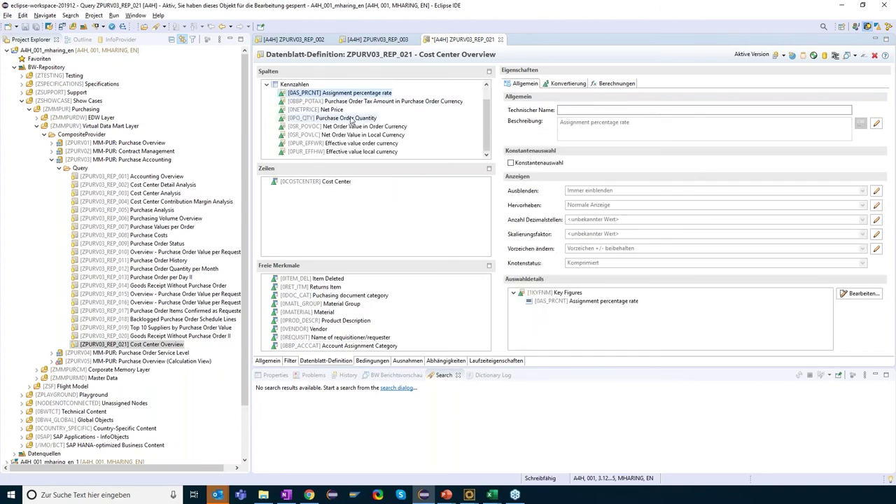
left_click(352, 119)
left_click(329, 94, "shift")
right_click(322, 109)
left_click(343, 225)
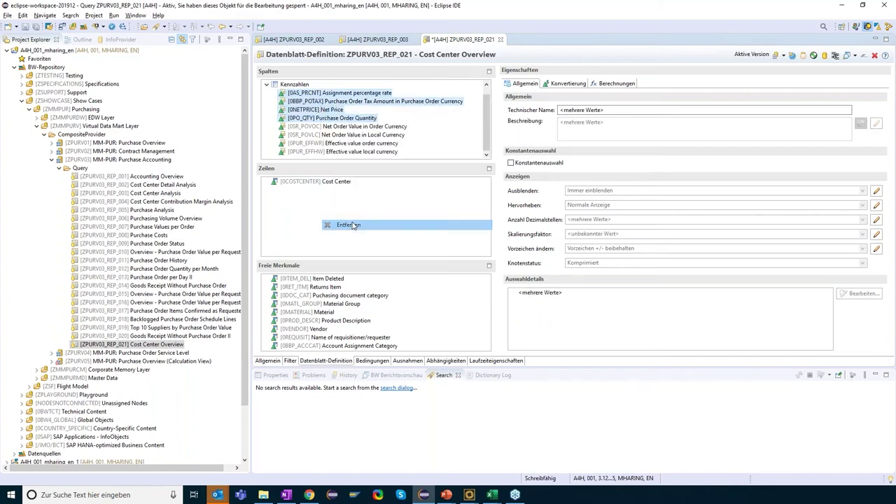
left_click(337, 227)
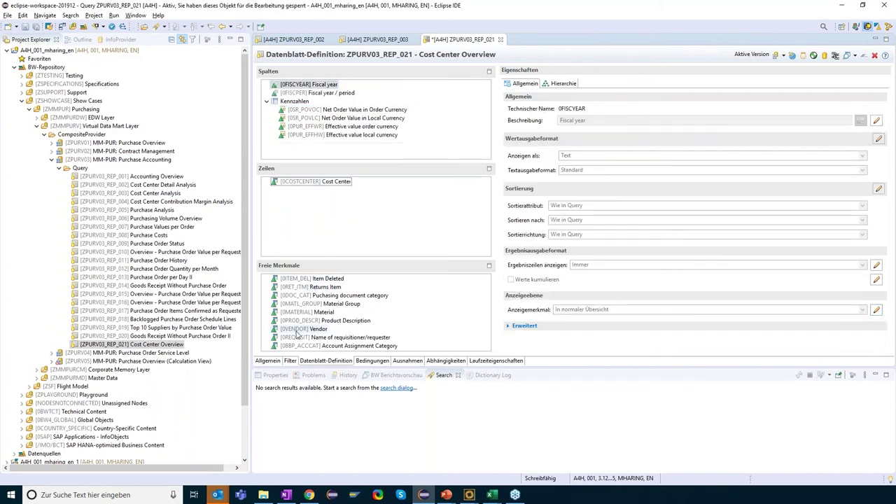
Step: Remove the value 001 from the Material Group default filter values and save the query
left_click(290, 362)
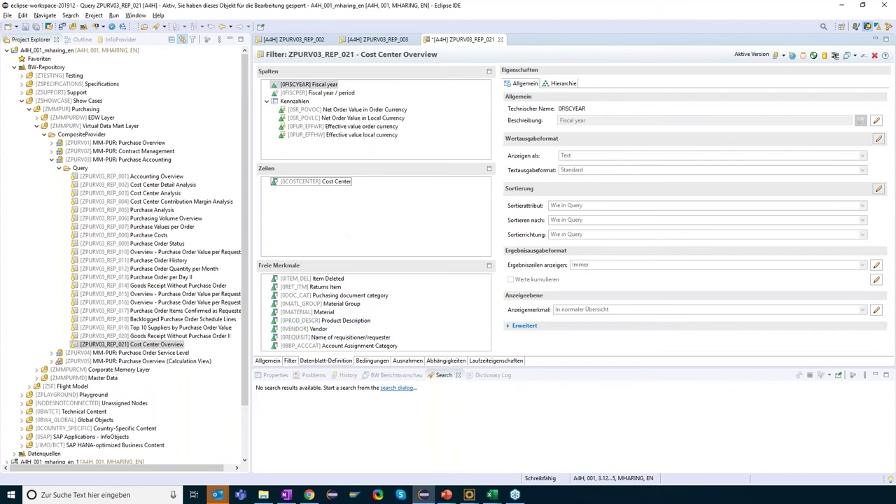
left_click(267, 281)
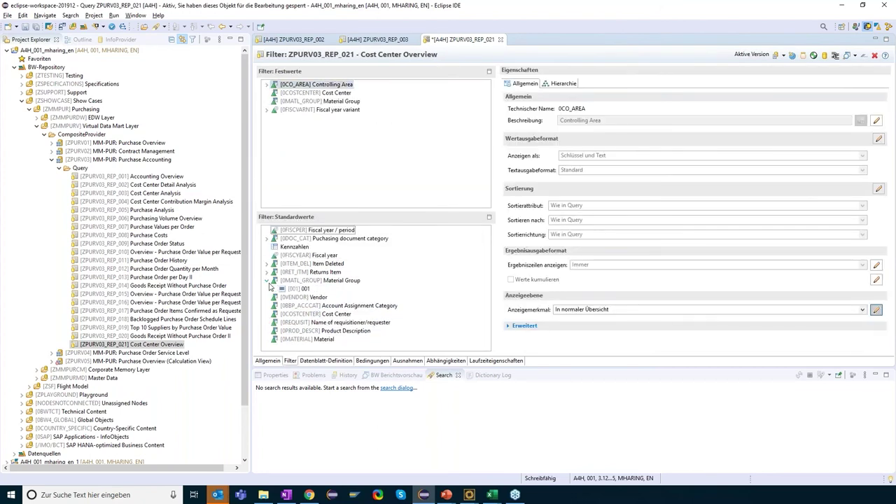
right_click(294, 289)
left_click(321, 388)
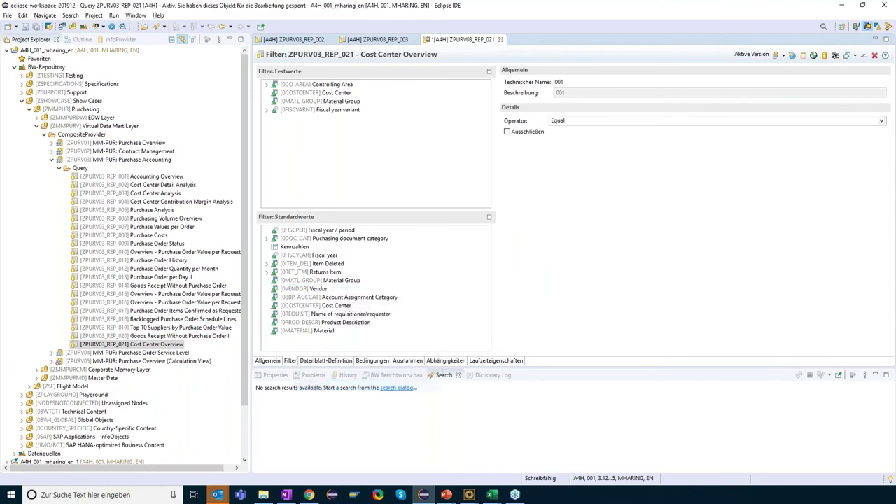
left_click(24, 28)
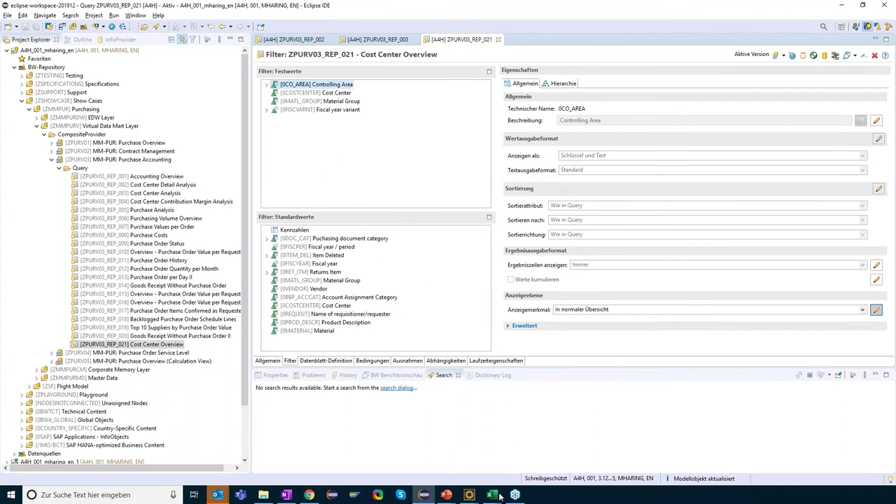
Step: Switch to the Excel specification, examine the Cost Center variable's required properties in the Variables table, and return to Eclipse
mouse_move(500, 496)
left_click(497, 463)
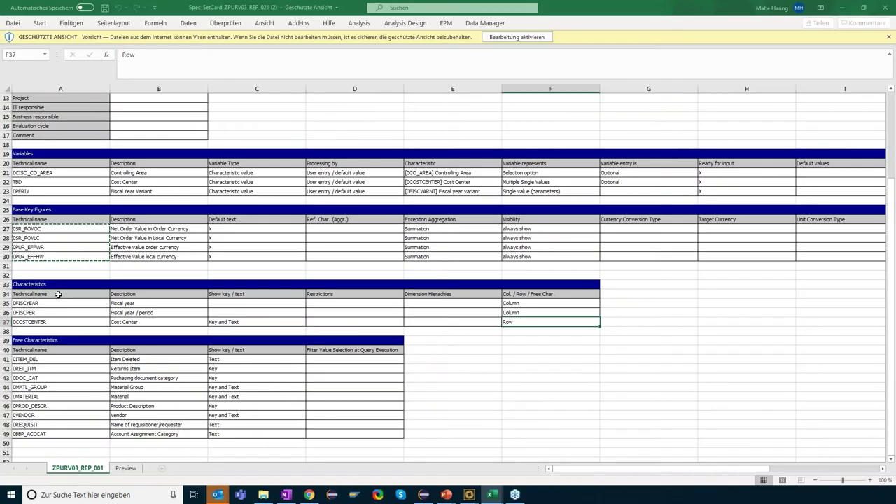
left_click(39, 182)
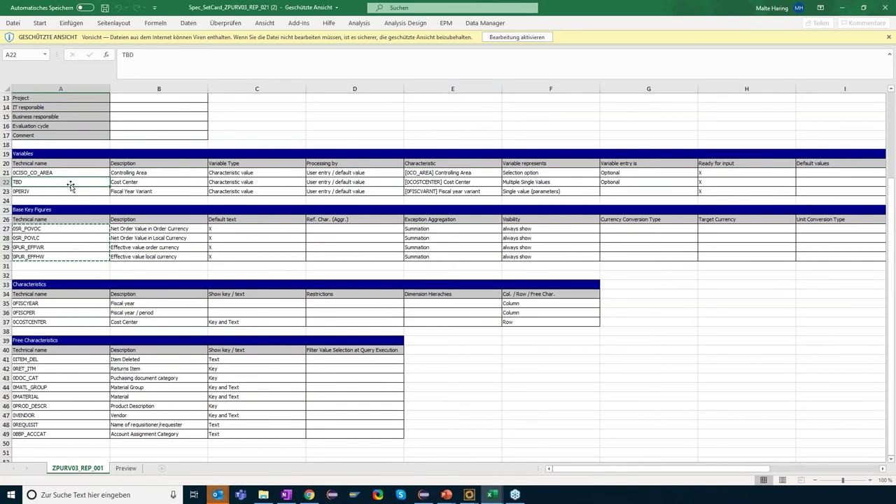
left_click(143, 184)
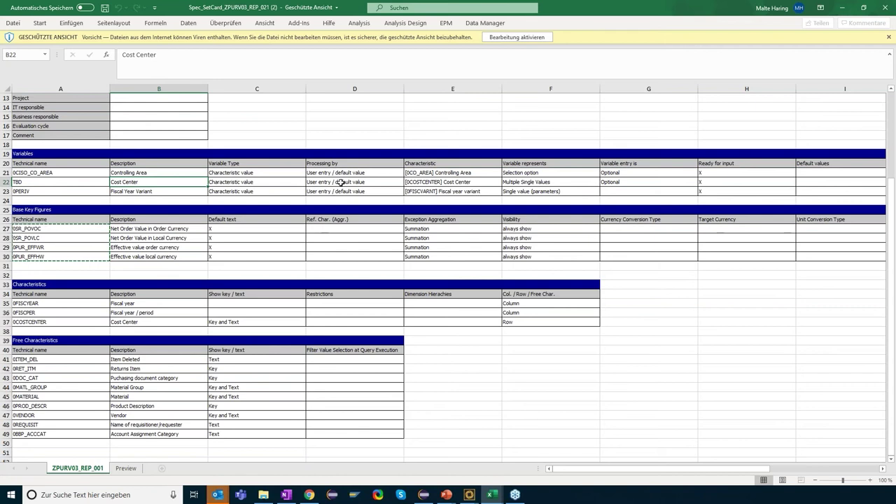
left_click(425, 184)
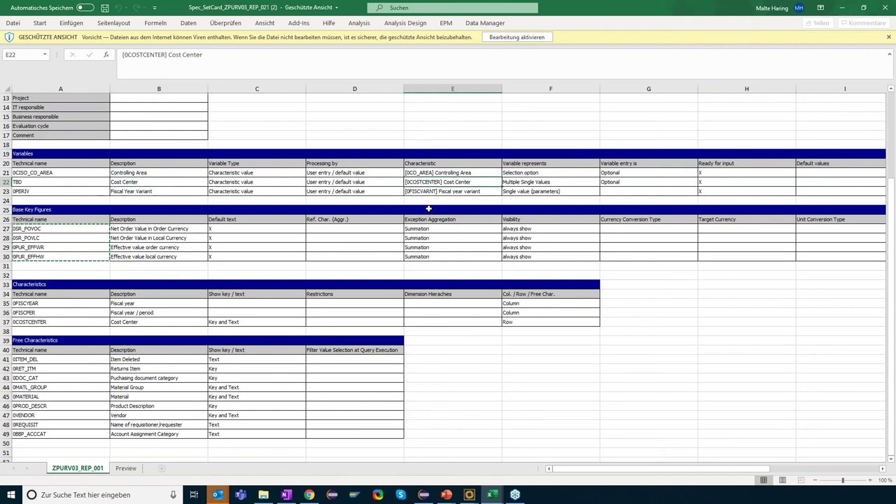
left_click(551, 182)
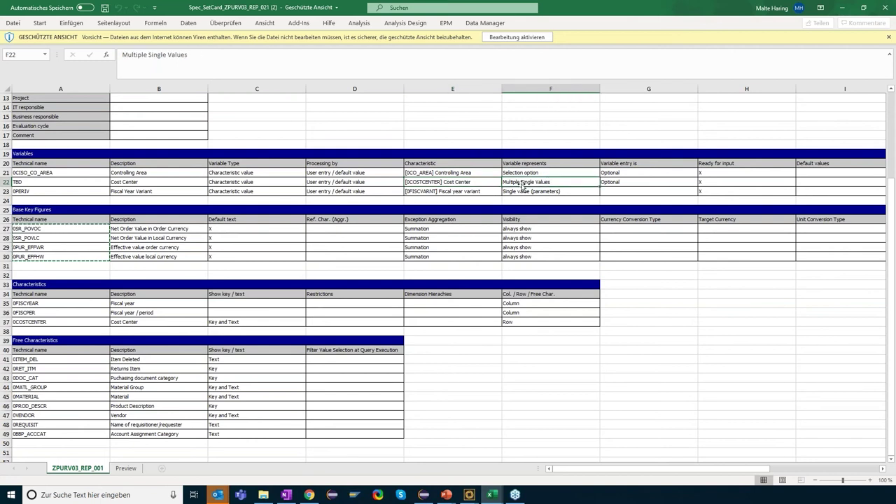
left_click(610, 182)
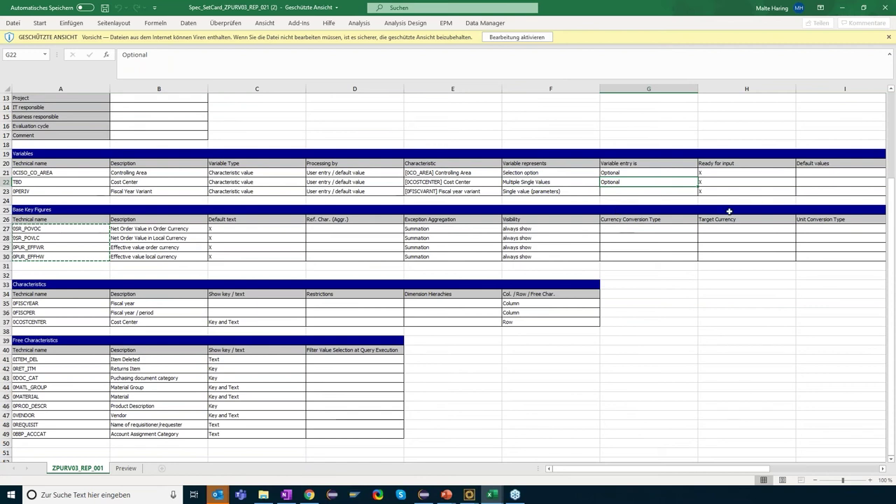
left_click(726, 183)
mouse_move(740, 473)
left_mouse_down()
mouse_move(800, 475)
mouse_move(736, 477)
left_mouse_up()
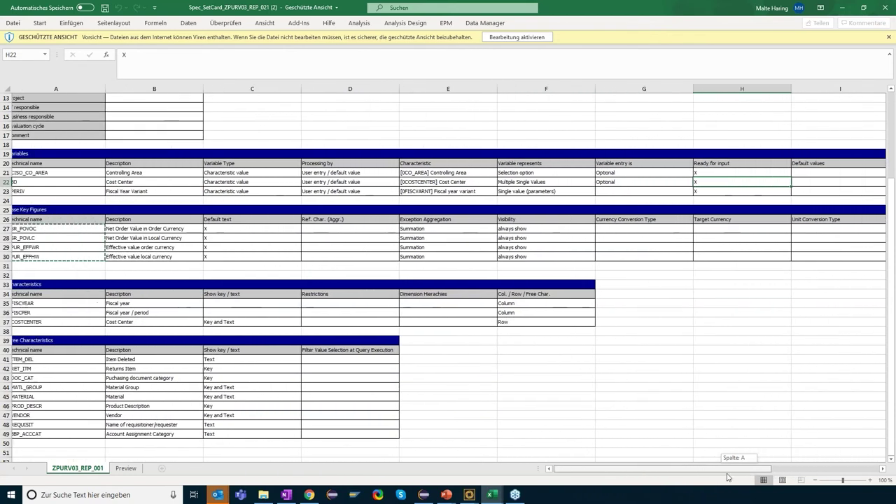
left_click(175, 183)
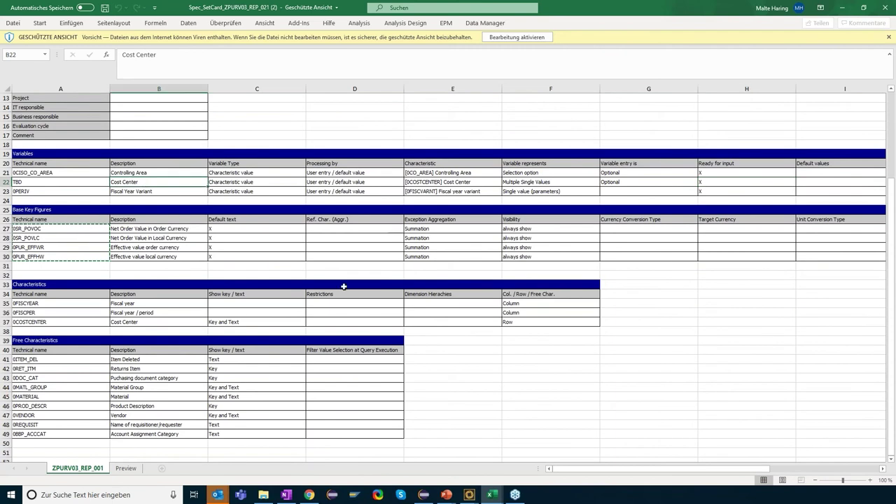
left_click(420, 496)
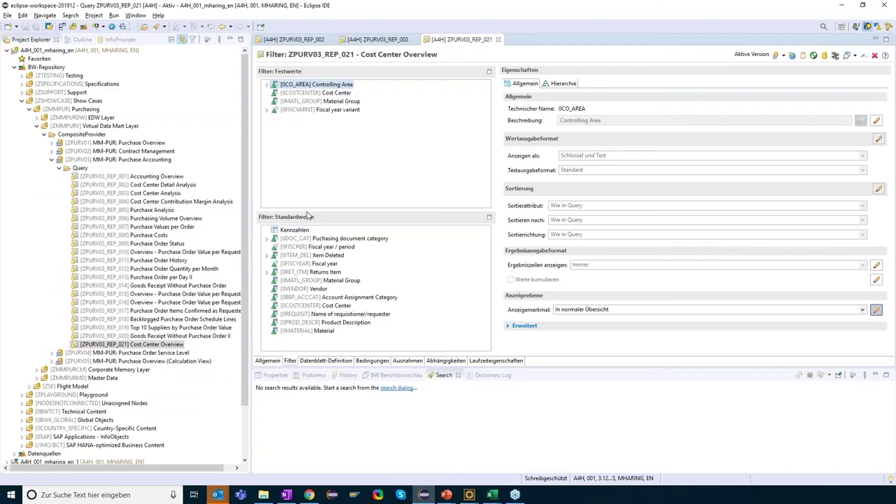
right_click(290, 105)
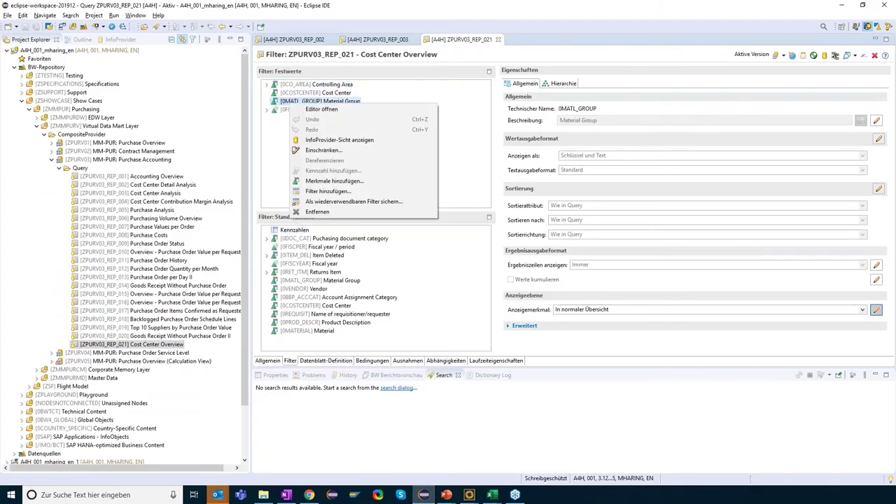
left_click(329, 151)
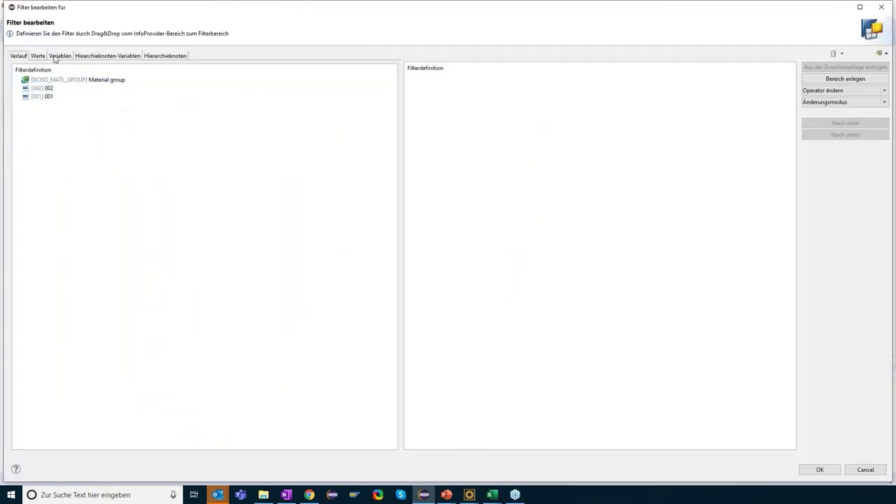
left_click(54, 59)
left_click(37, 57)
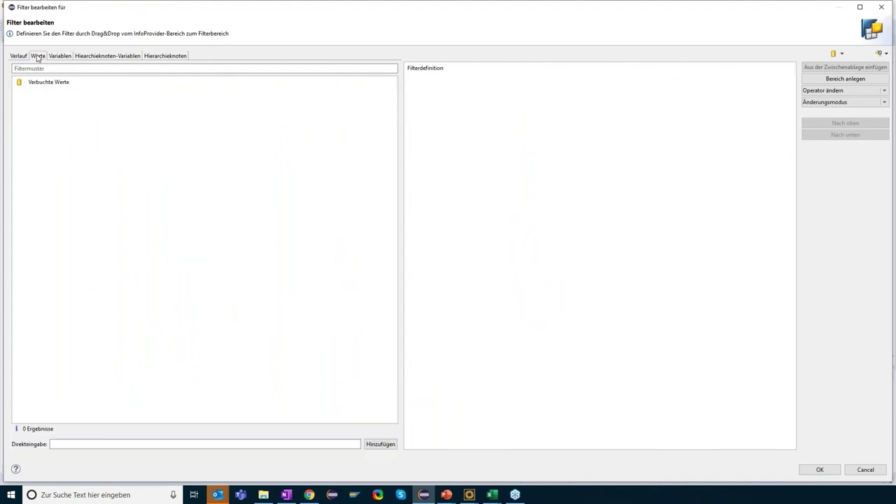
left_click(56, 56)
left_click(884, 7)
Step: Open the restriction of the fixed-value Cost Center filter and inspect the details of its variables from 0CISO_COSTCENTER to ZCCENTER
right_click(302, 94)
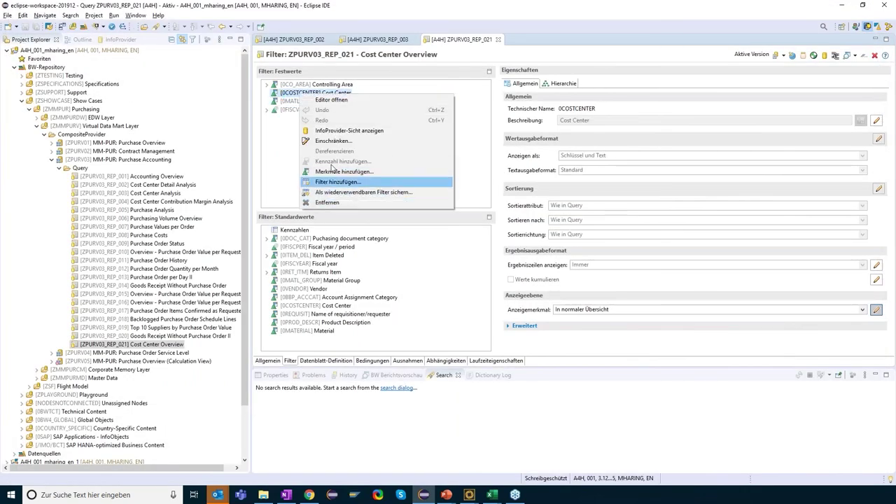
left_click(334, 141)
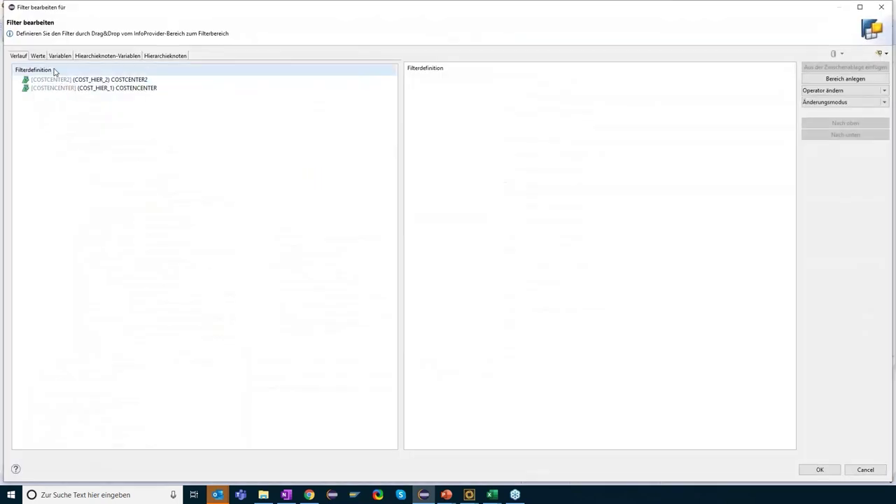
left_click(56, 57)
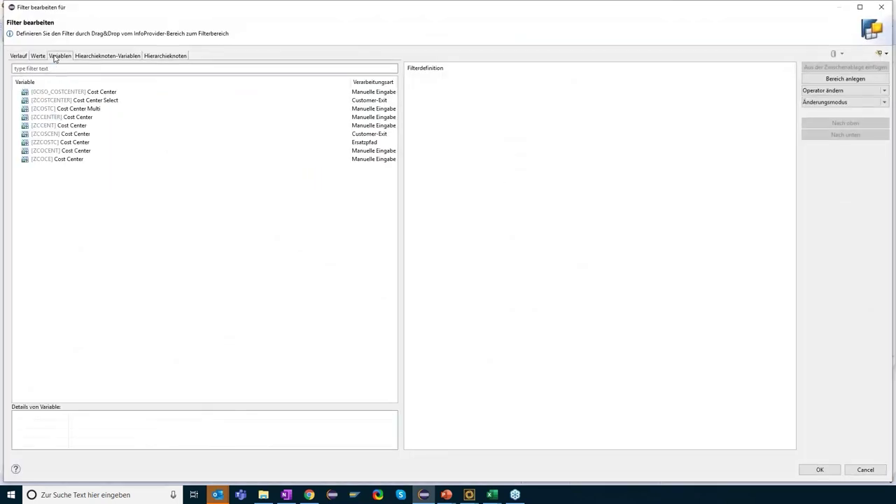
left_click(63, 92)
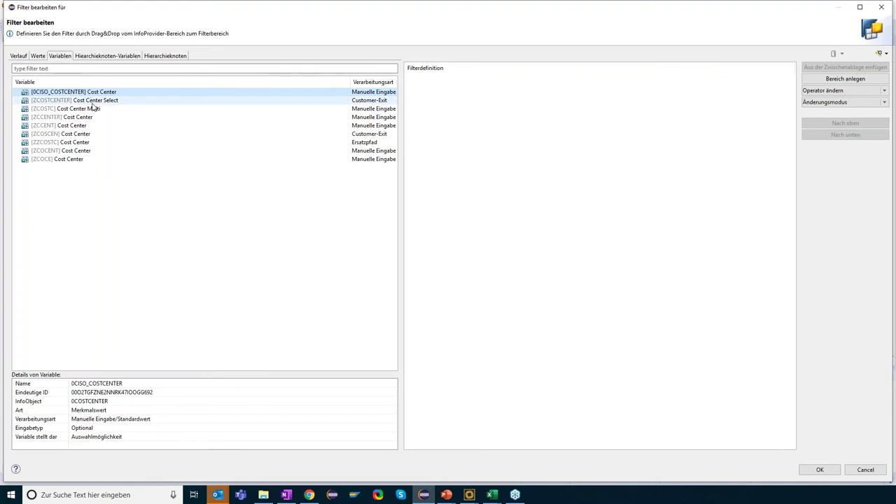
left_click(91, 100)
left_click(91, 93)
left_click(90, 102)
left_click(91, 108)
left_click(91, 117)
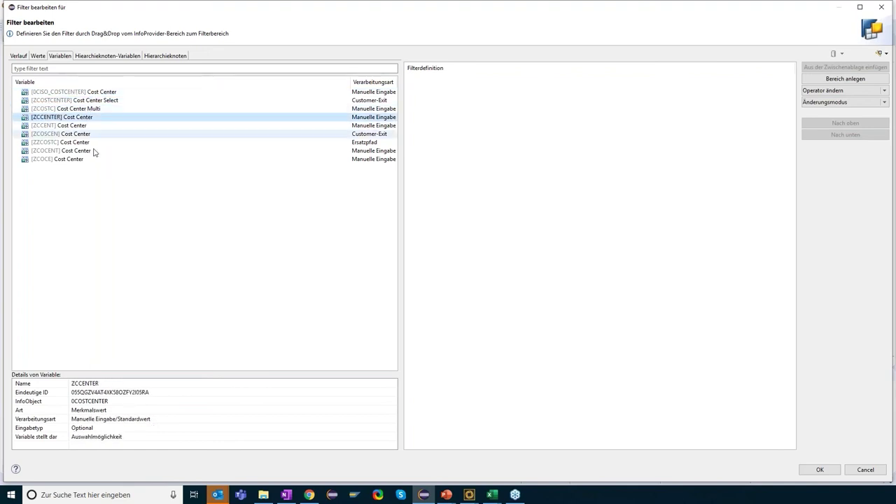
left_click(81, 411)
left_click(80, 419)
left_click(81, 428)
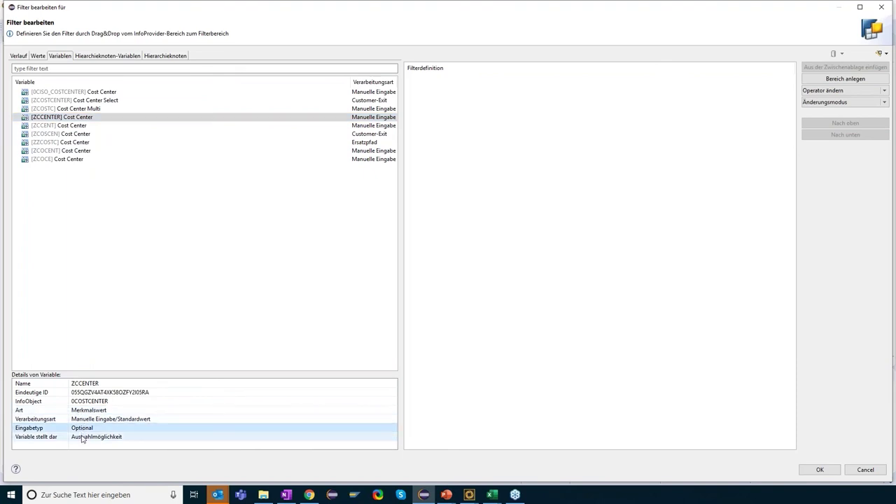
Step: Compare the details of the Cost Center variables from ZCOCE back up to ZCOSTC against the specified multiple single values and optional entry
left_click(73, 160)
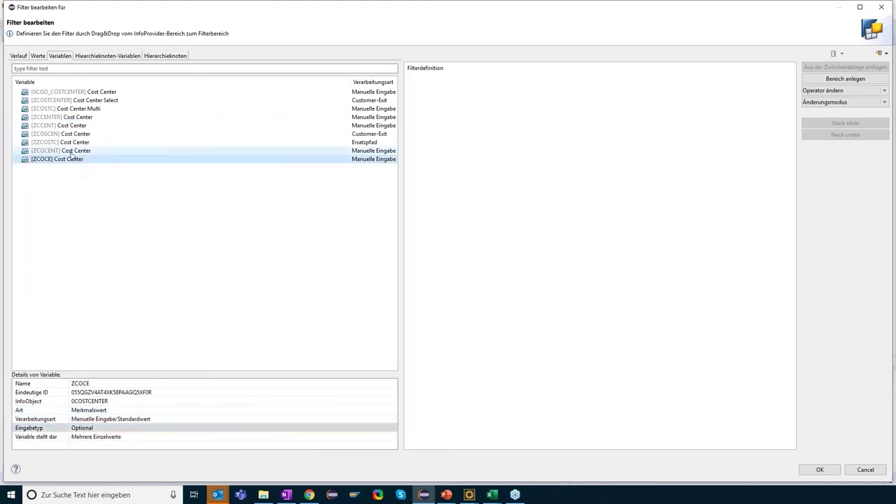
left_click(73, 152)
left_click(73, 143)
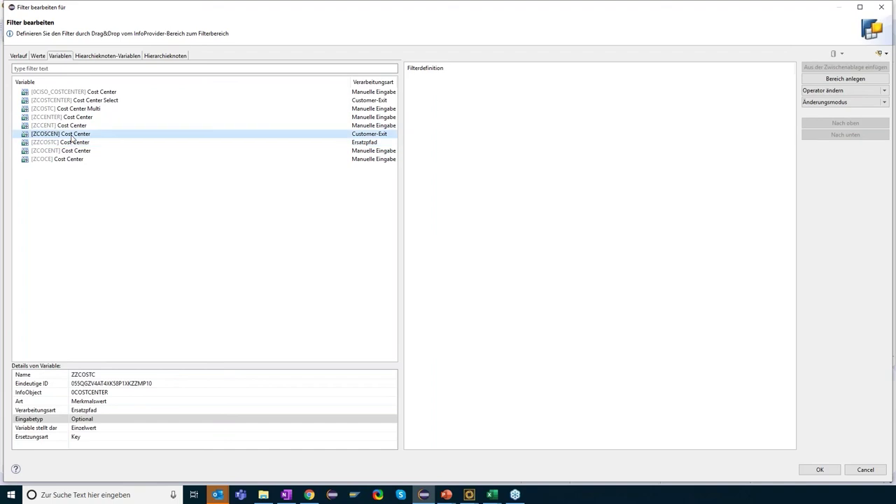
left_click(72, 126)
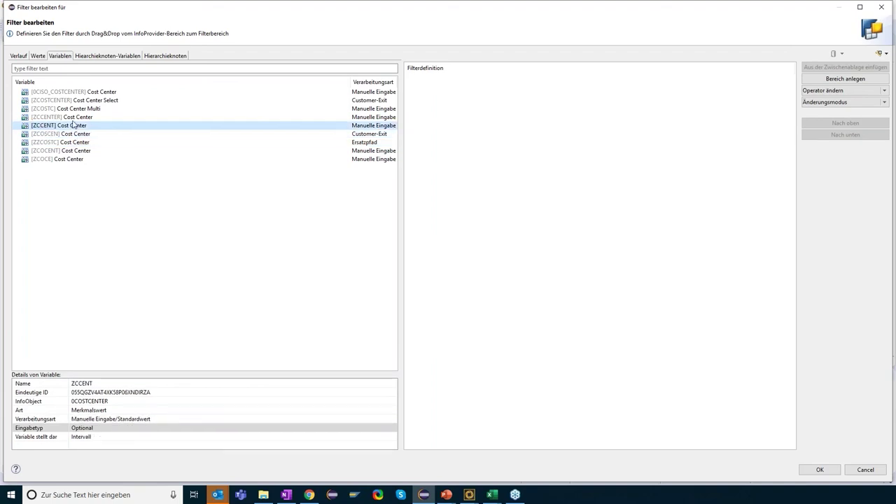
left_click(72, 117)
left_click(72, 109)
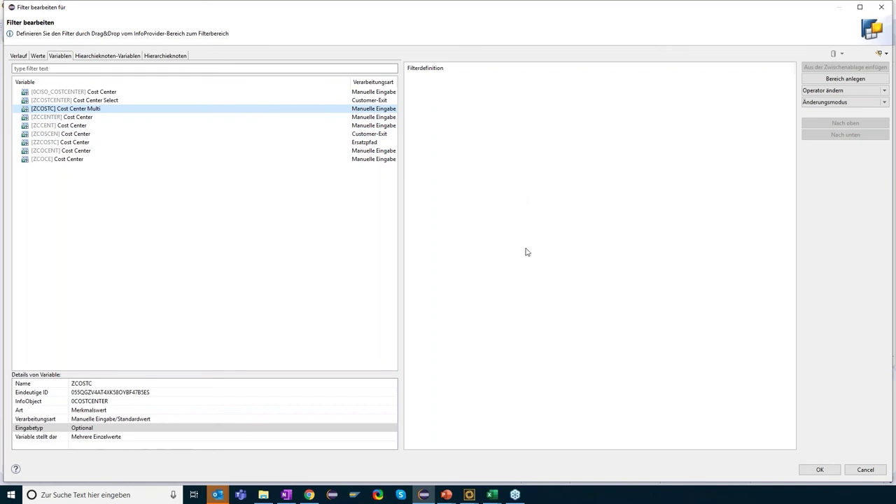
Step: Switch to Performer Suite and list all variables of InfoObject 0COSTCENTER with the Variables Analyzer
mouse_move(473, 499)
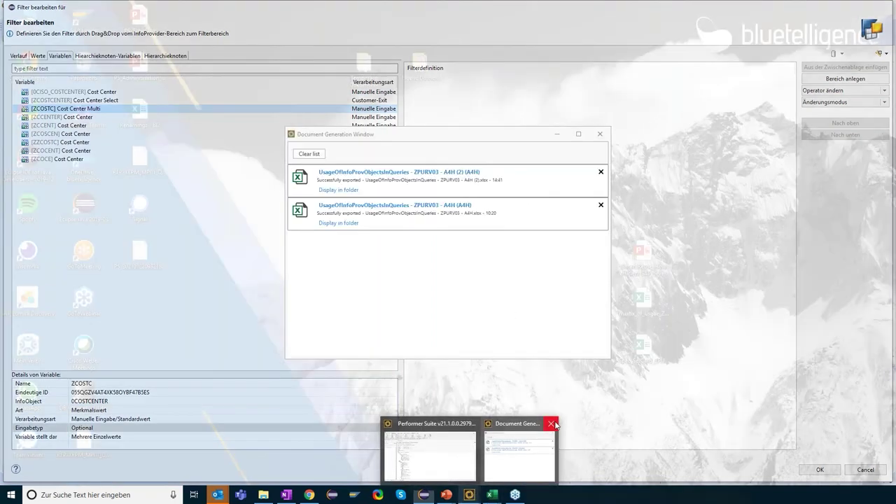
left_click(430, 455)
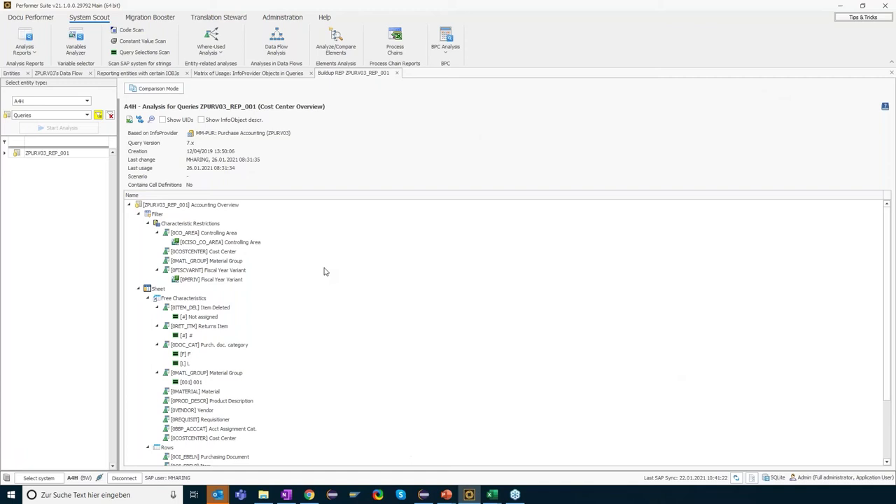
left_click(85, 35)
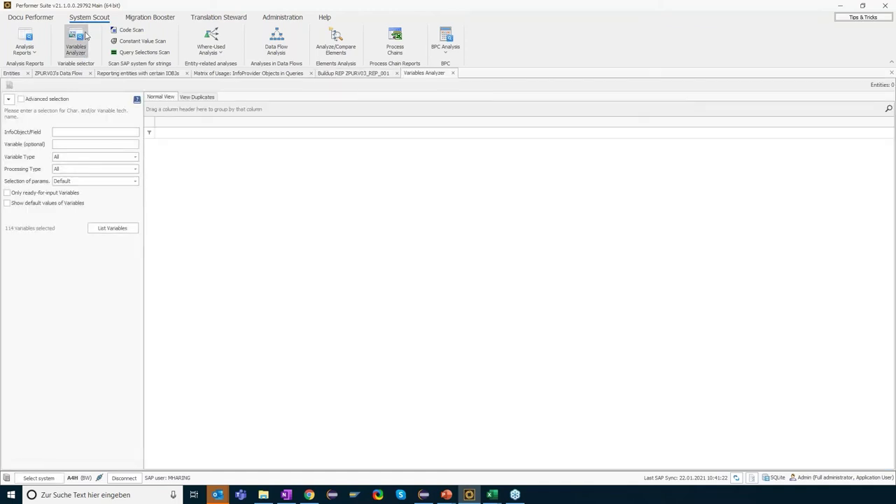
left_click(75, 132)
type("0COSTCENTER")
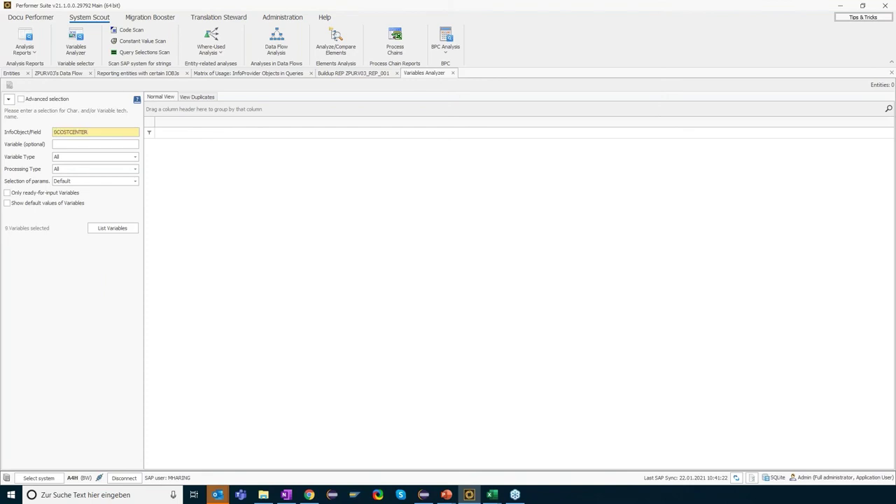
left_click(110, 231)
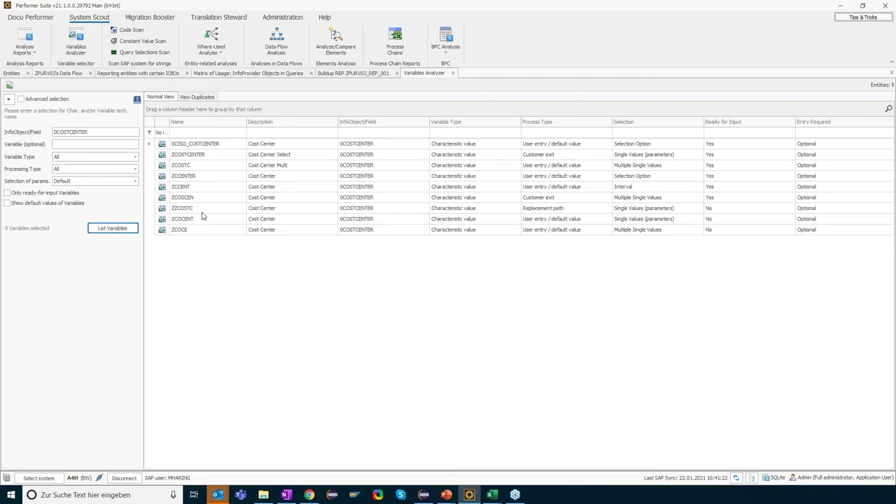
Step: Show the duplicate 0COSTCENTER variables and compare the properties of 0CISO_COSTCENTER and ZCCENTER across their columns
left_click(205, 98)
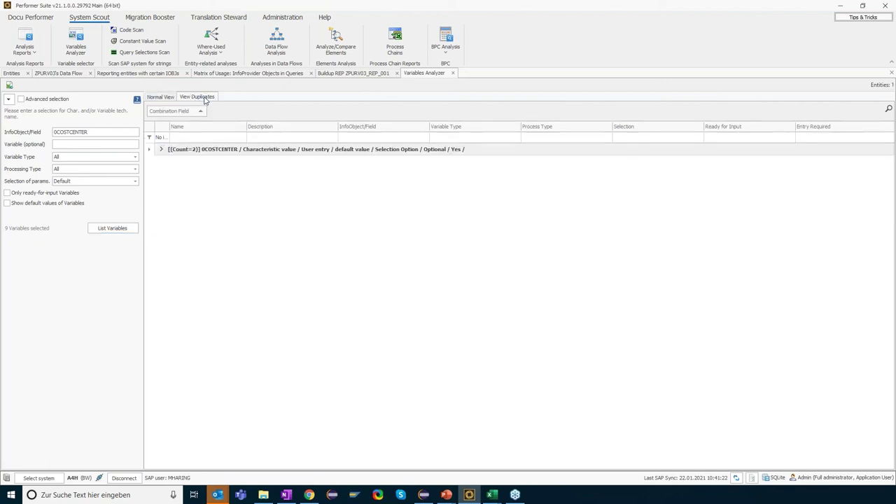
left_click(163, 148)
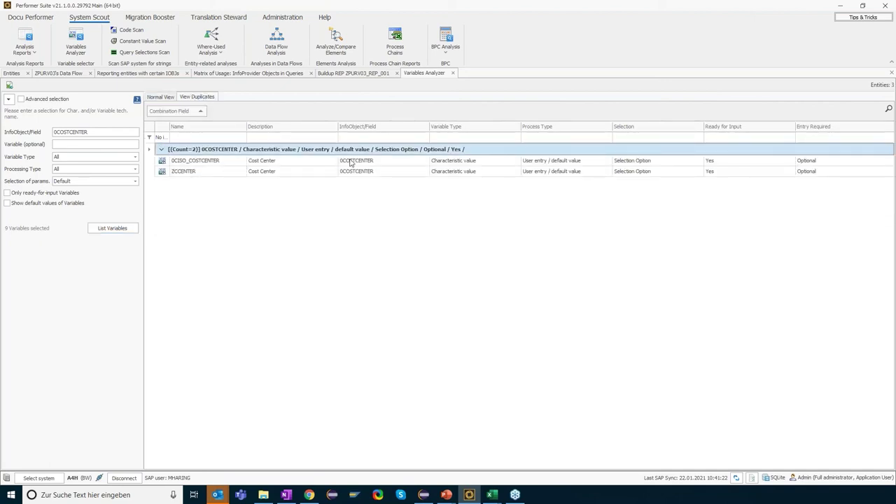
left_click(351, 162)
left_click(364, 172)
left_click(446, 171)
left_click(536, 172)
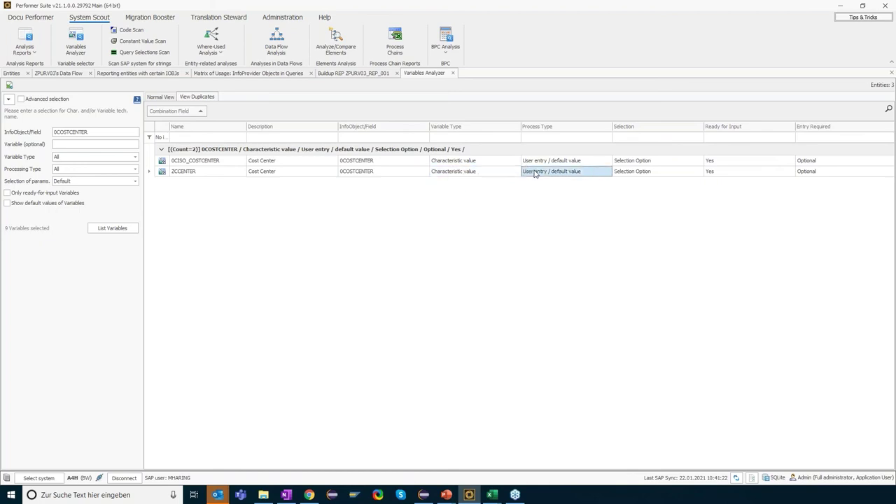
left_click(628, 162)
left_click(635, 172)
left_click(638, 162)
left_click(735, 162)
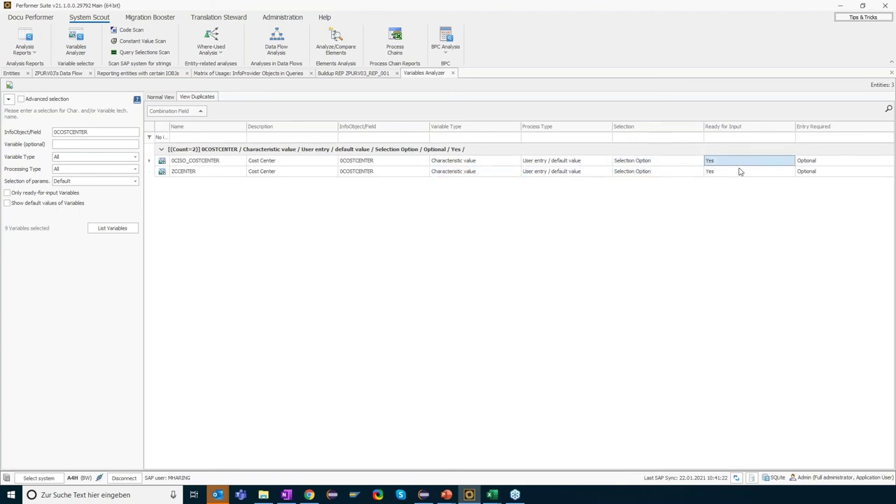
left_click(740, 171)
left_click(275, 171)
left_click(373, 163)
left_click(376, 172)
left_click(440, 162)
left_click(448, 172)
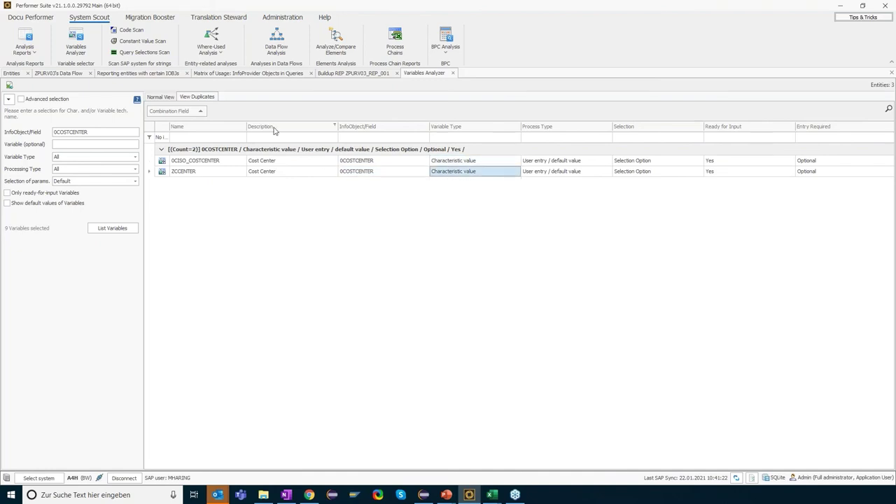
Step: Return to the normal variable list and filter the Variable Type by the specification's value "Characteristic value"
left_click(158, 98)
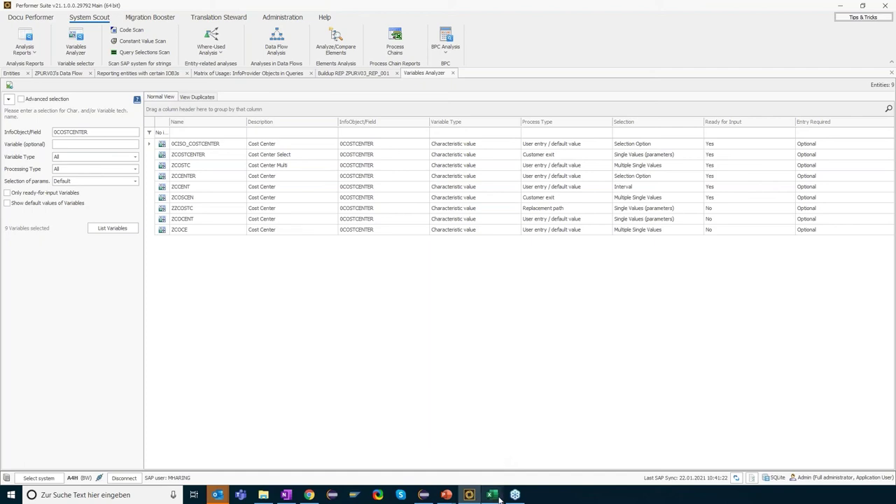
mouse_move(494, 497)
left_click(516, 455)
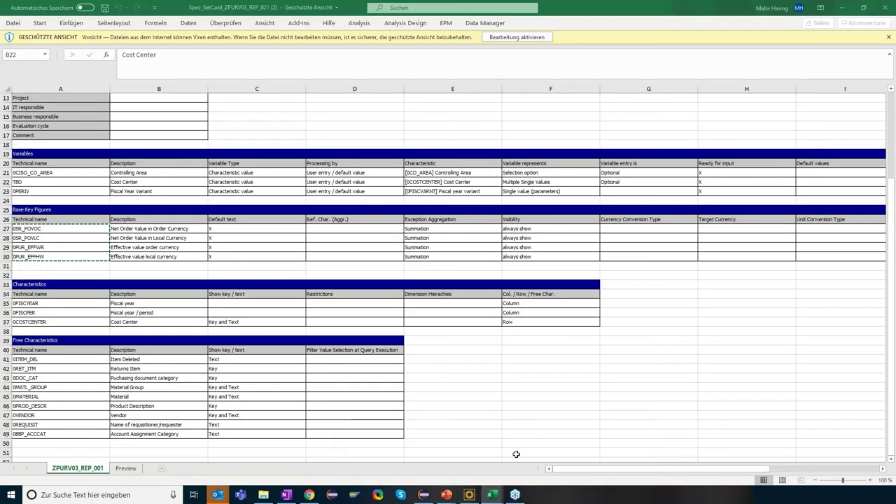
left_click(284, 184)
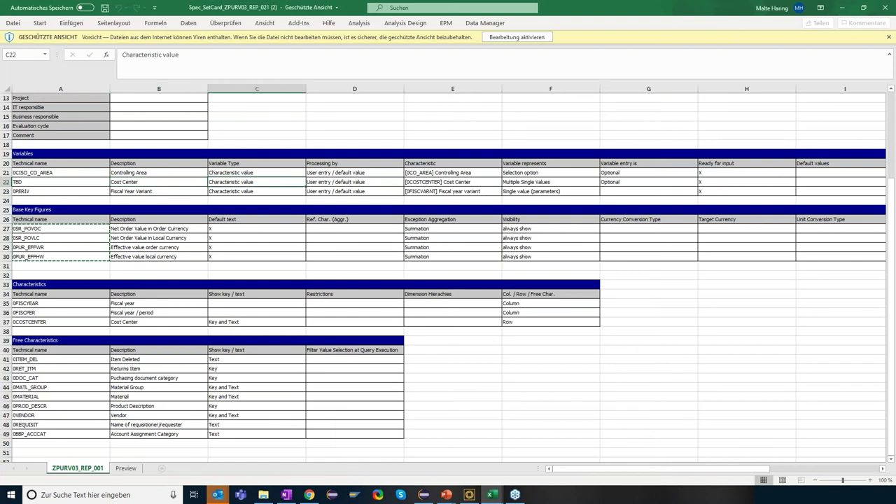
key("alt+Tab")
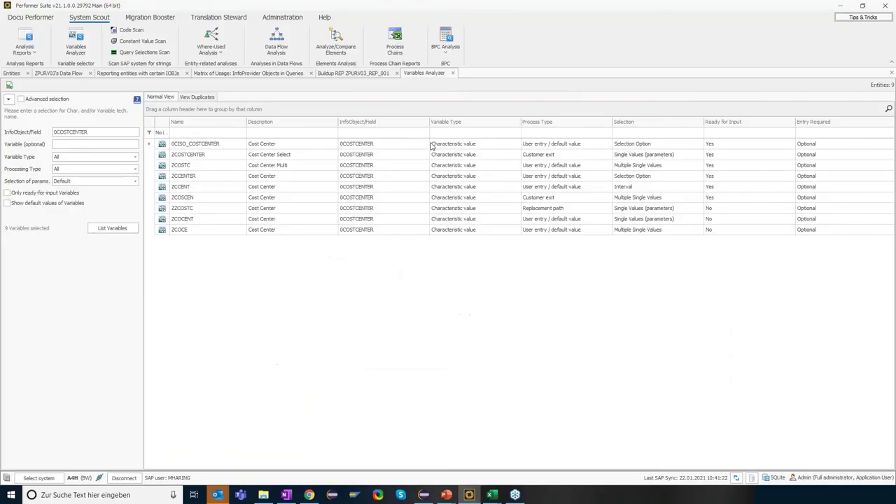
left_click(432, 132)
type("Characteristic value")
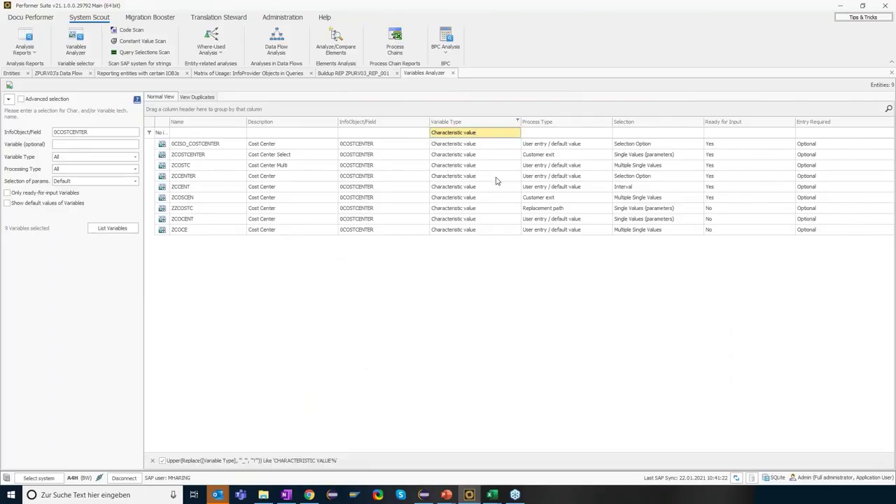
Step: Copy the Cost Center variable's processing type from the Excel specification and filter Process Type by "User entry / default value"
key("alt+Tab")
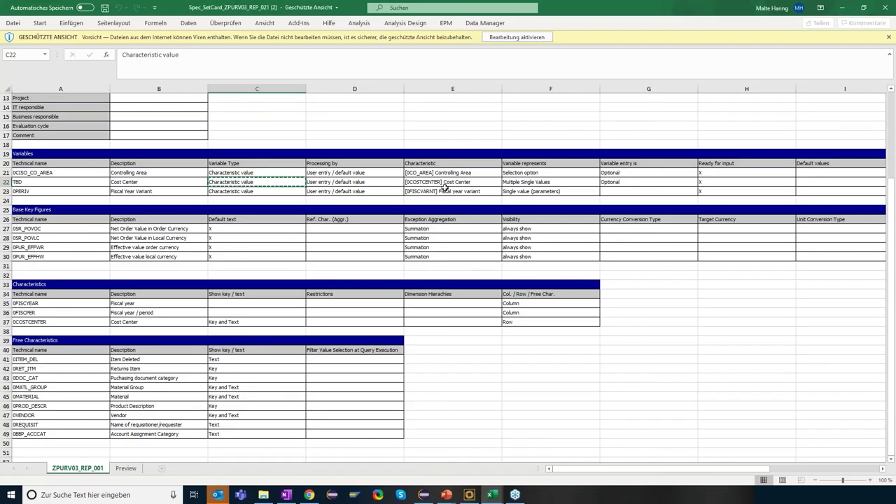
left_click(354, 181)
key("ctrl+c")
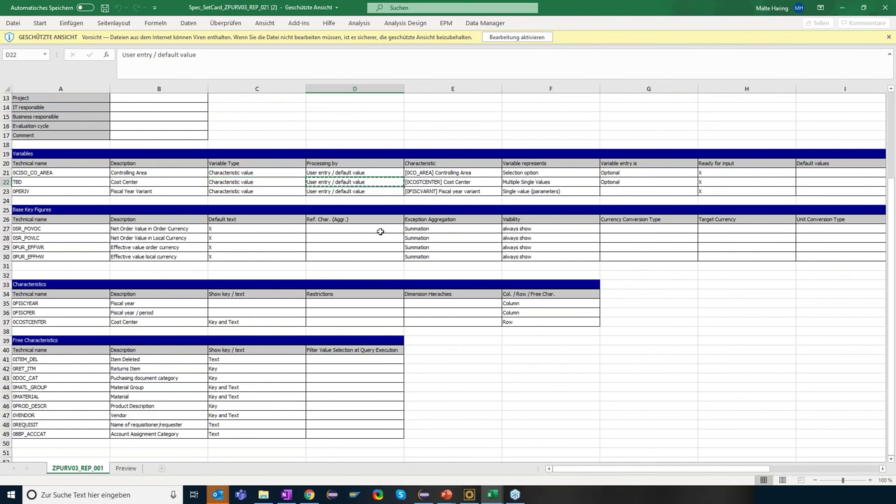
key("alt+Tab")
left_click(556, 132)
key("ctrl+v")
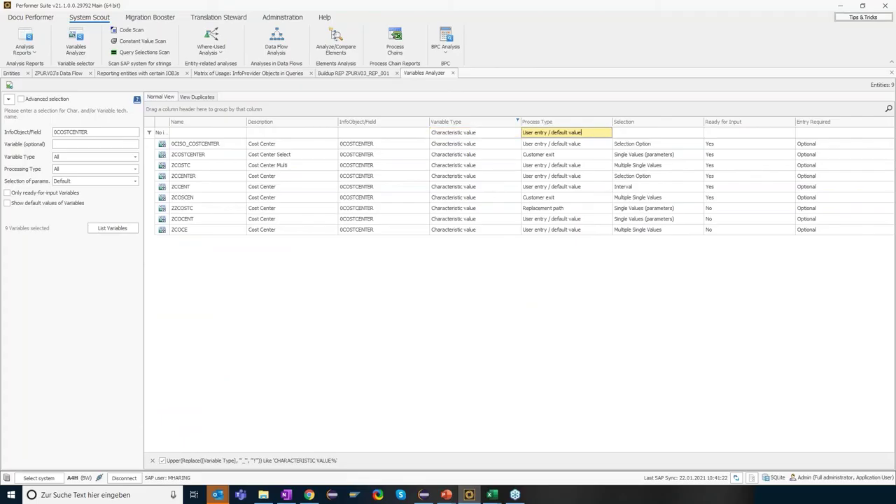
Step: Copy what the Cost Center variable represents from the Excel specification and filter Selection by "Multiple Single Values"
key("alt+Tab")
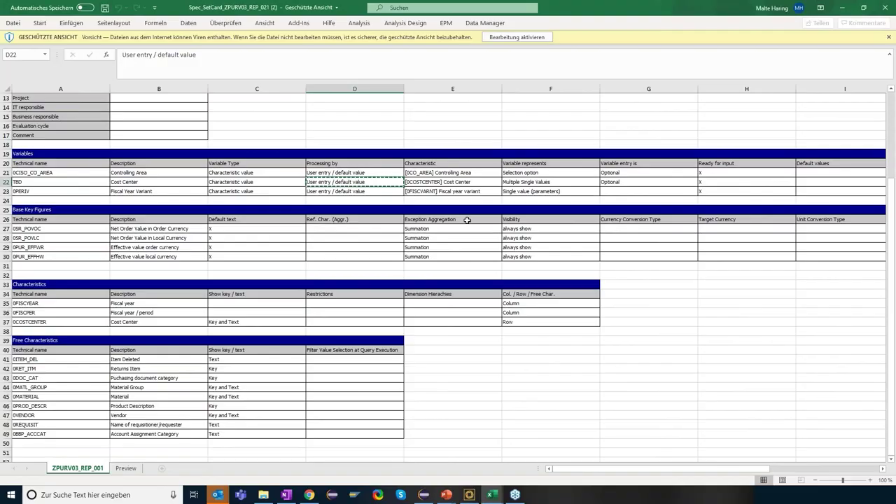
left_click(524, 182)
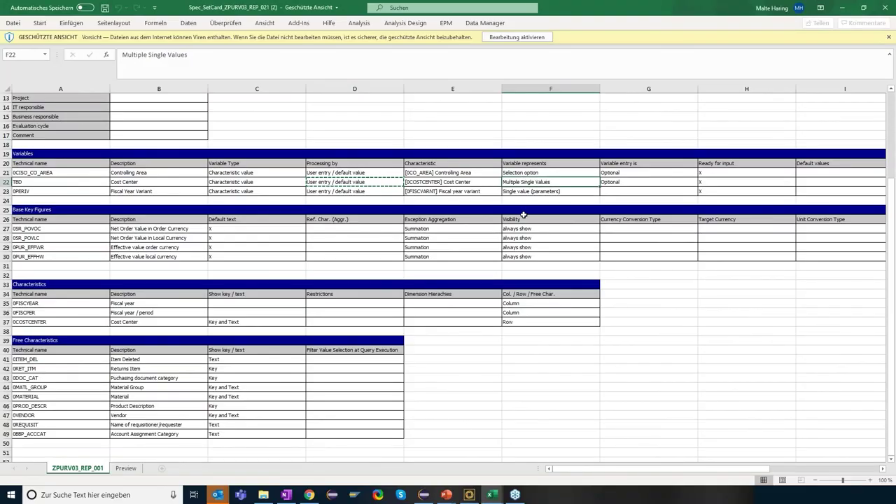
key("ctrl+c")
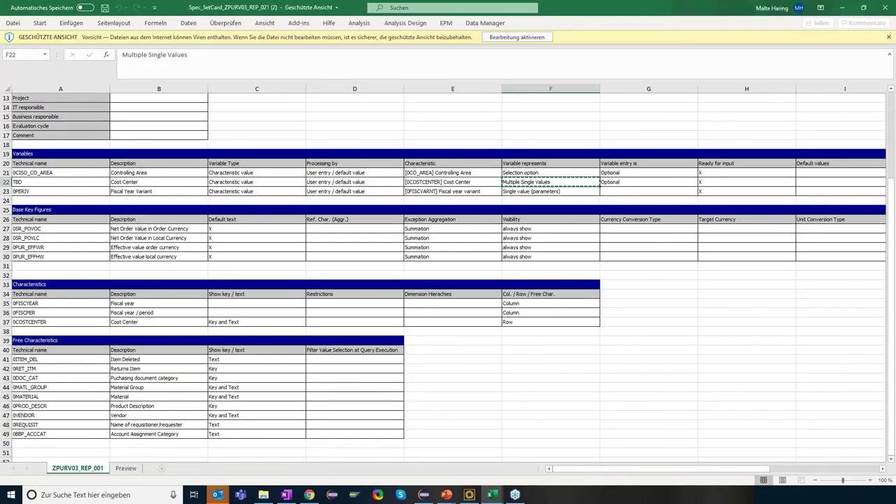
key("alt+Tab")
left_click(638, 132)
key("ctrl+v")
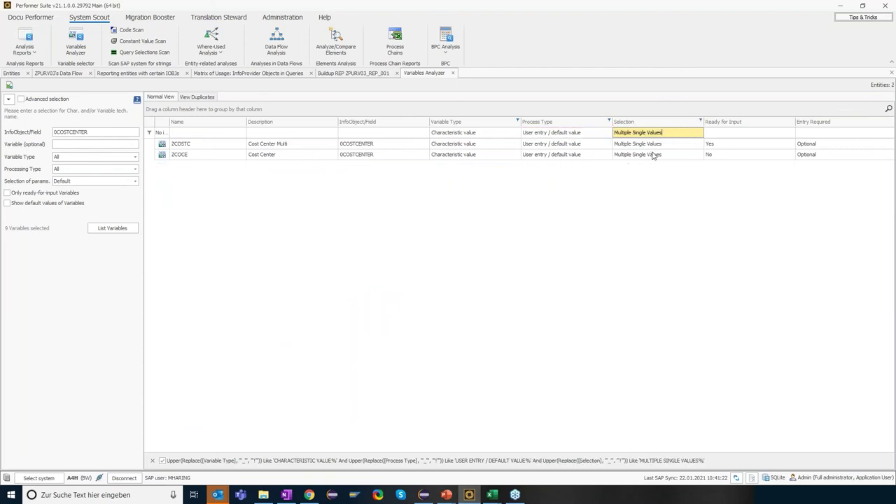
Step: Filter Ready for Input by "Yes" and select the name of the variable ZCOSTC
left_click(724, 137)
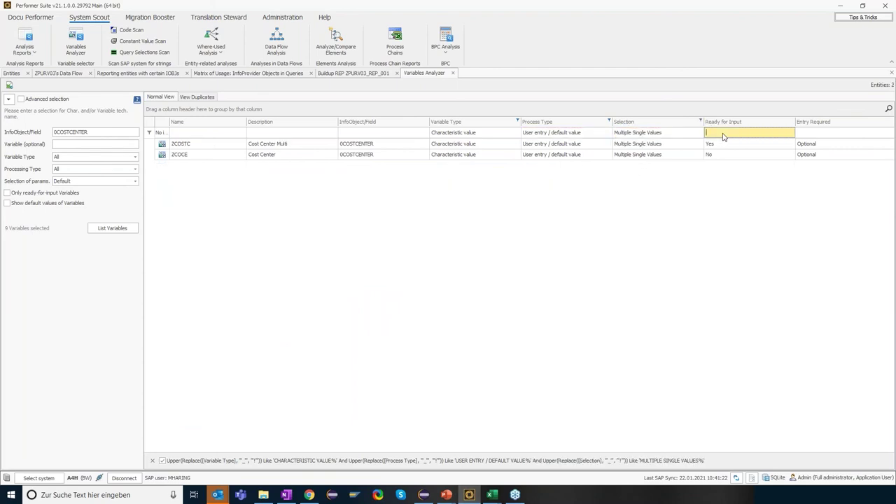
type("Yes")
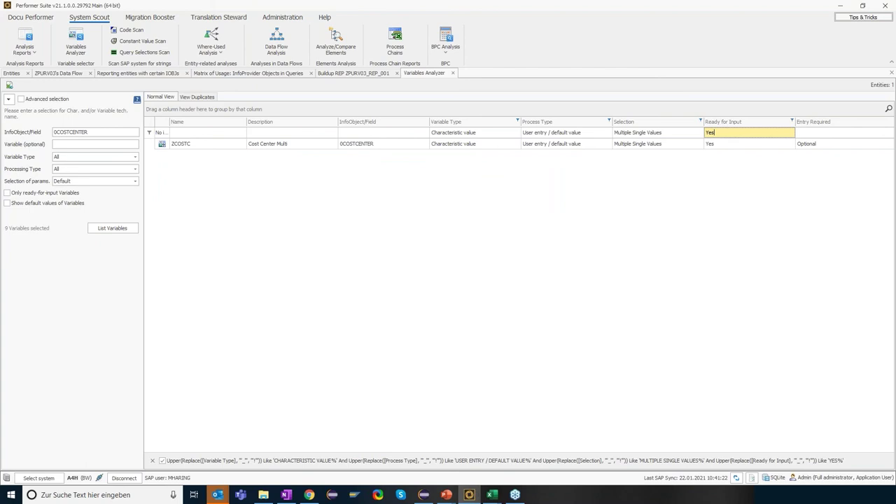
left_click(206, 145)
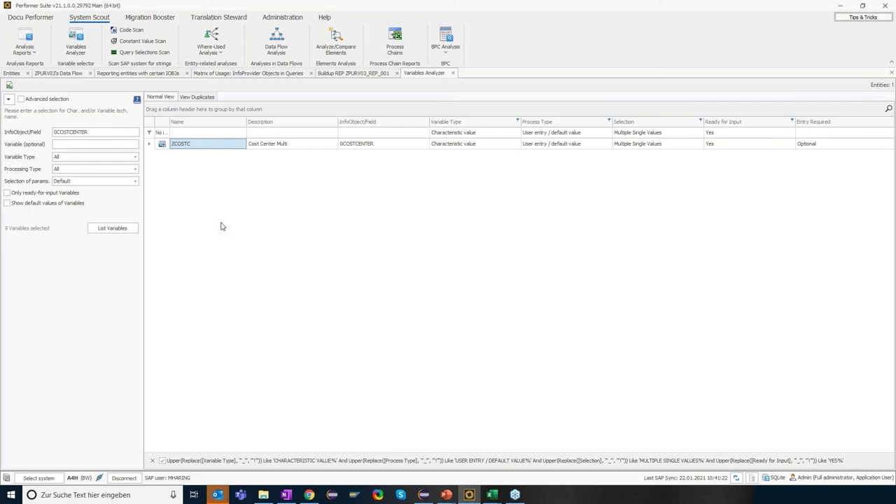
Step: Switch to Eclipse, restrict the fixed-value Cost Center filter with the variable ZCOSTC Cost Center Multi, and save the query
left_click(424, 495)
type("ZCOSTC")
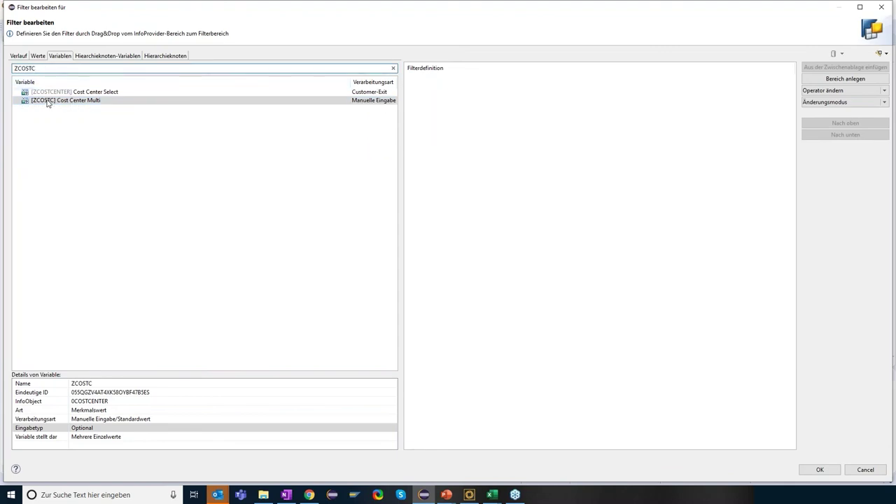
double_click(47, 102)
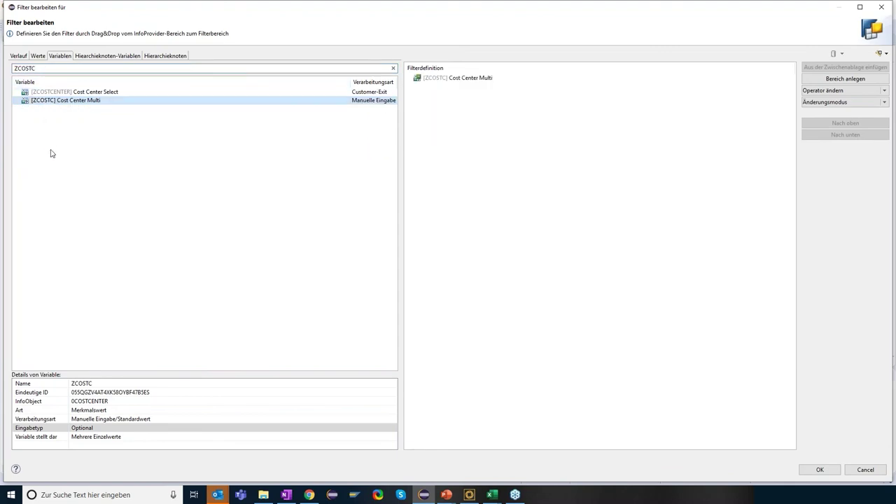
left_click(820, 469)
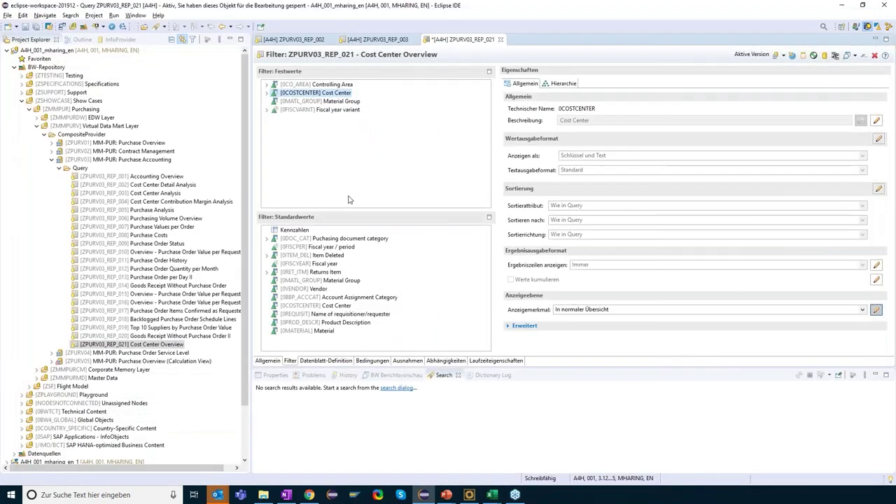
left_click(25, 27)
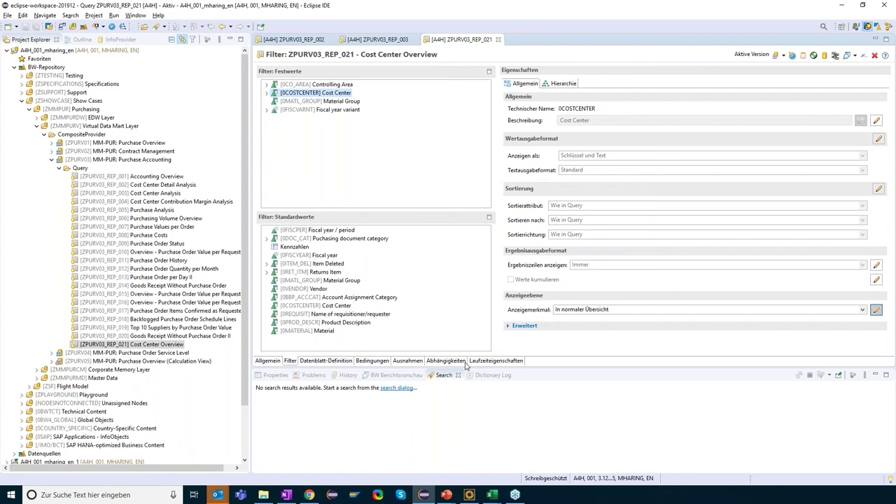
Step: Switch to Performer Suite, close all analysis tabs except Entities, and clear the Technical Name filter of the query list
left_click(470, 495)
left_click(452, 73)
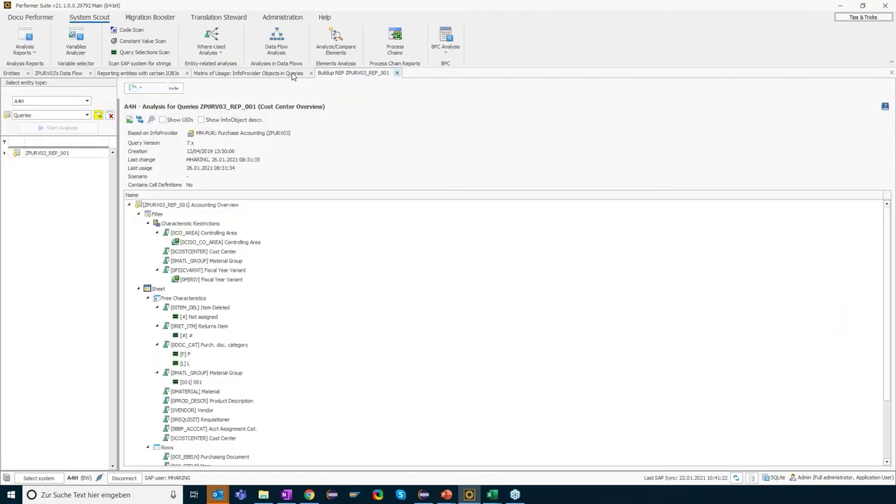
left_click(311, 73)
left_click(270, 73)
left_click(188, 73)
left_click(91, 74)
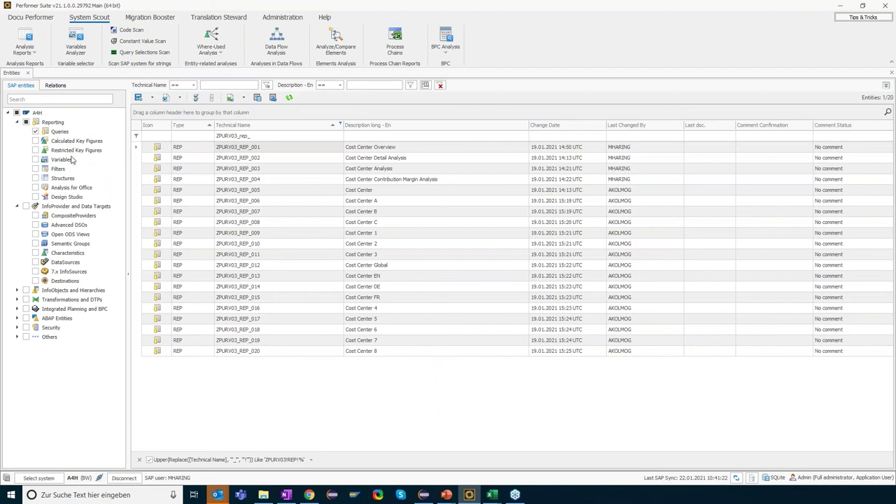
left_click(266, 136)
key("BackSpace")
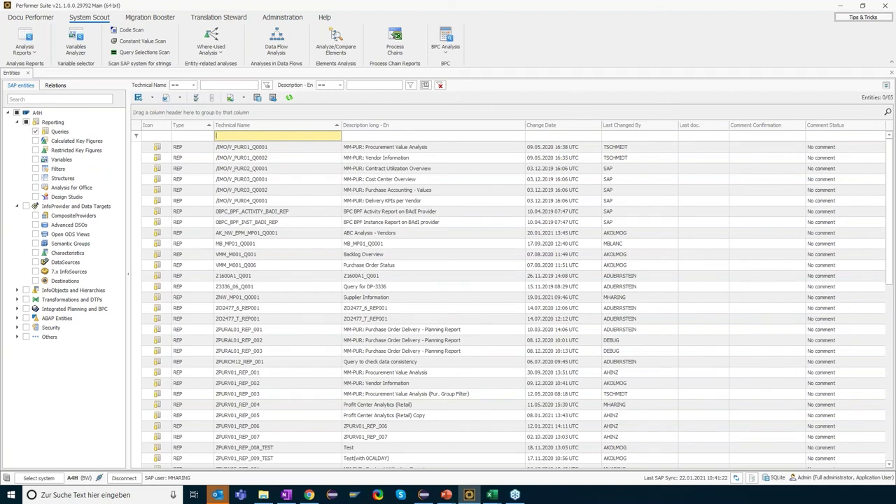
Step: Open the SAP Synchronization settings for system A4H and start the synchronization
left_click(283, 18)
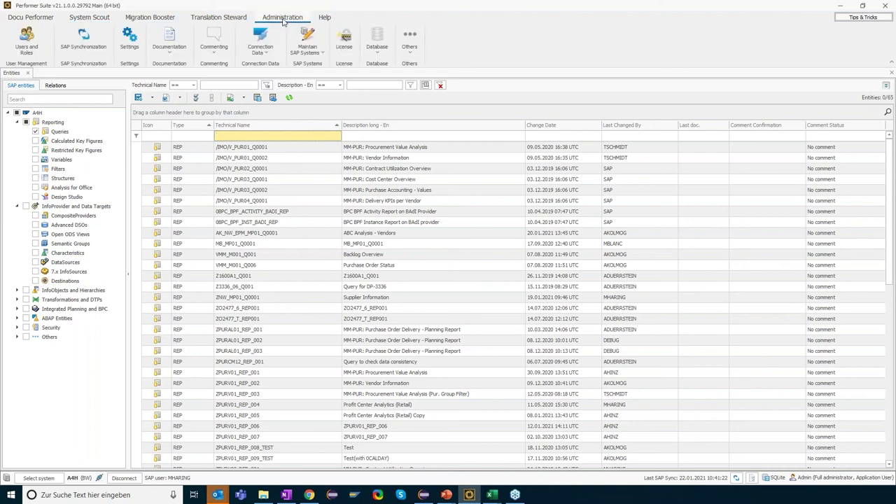
left_click(83, 39)
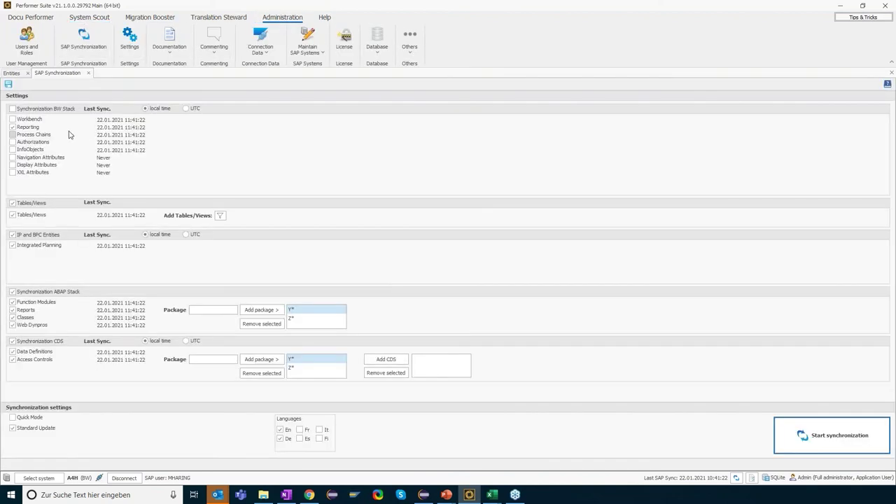
left_click(840, 437)
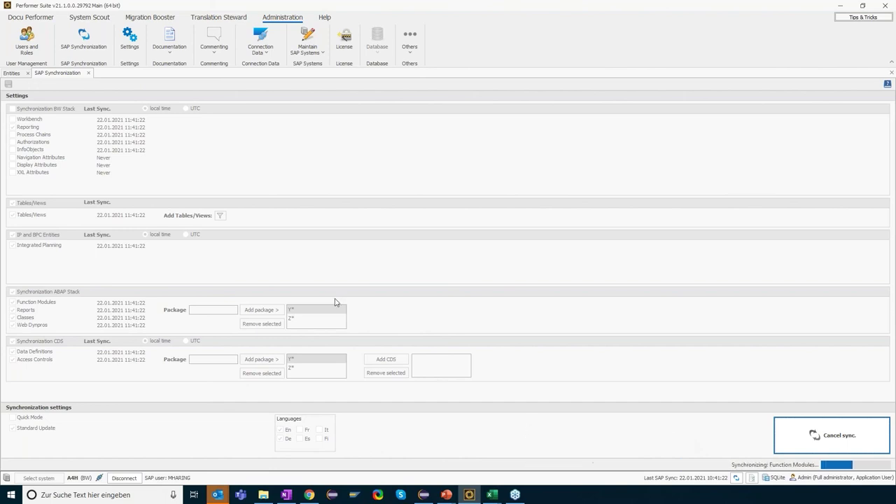
Step: Reload the queries in the Entities list and filter their Technical Name by ZPURV03_REP_021
left_click(13, 73)
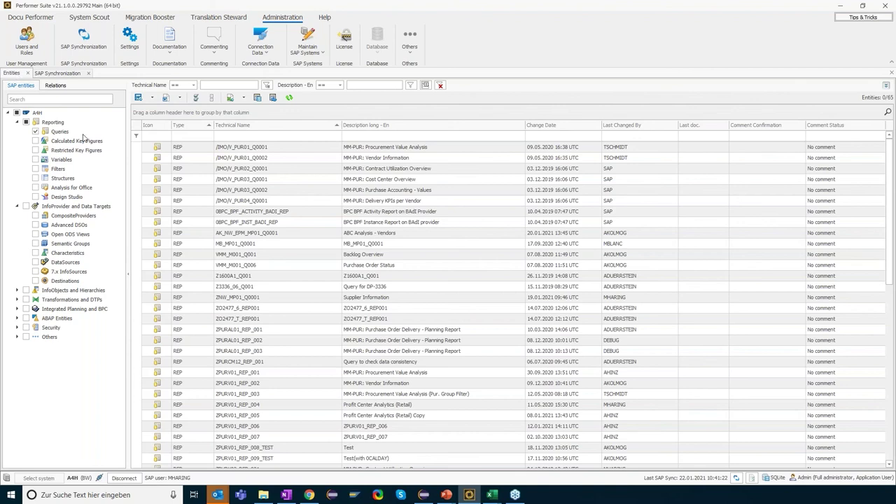
left_click(35, 132)
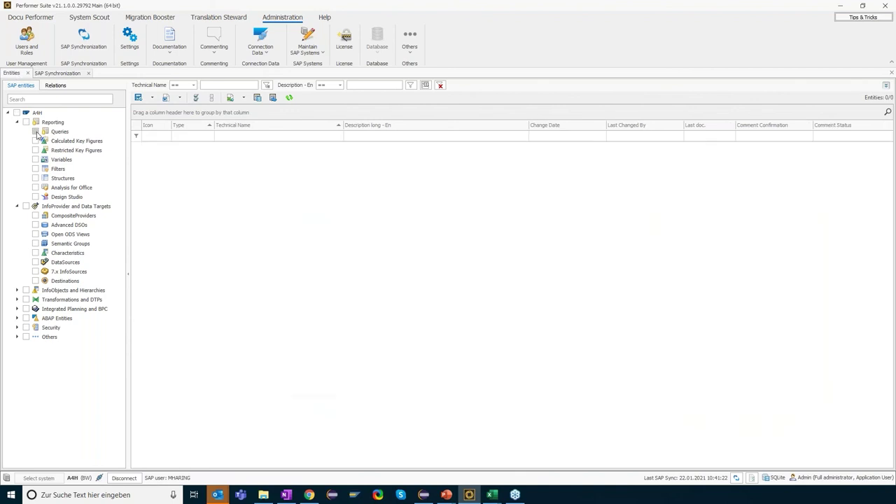
left_click(36, 132)
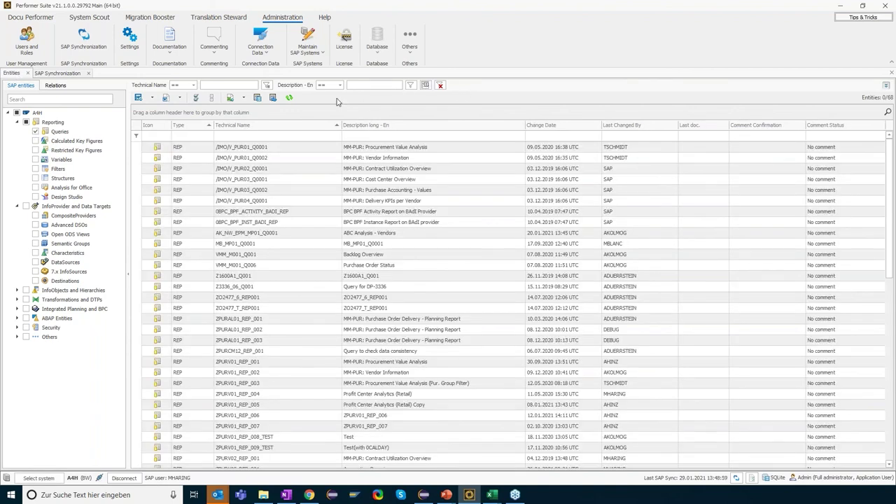
left_click(262, 137)
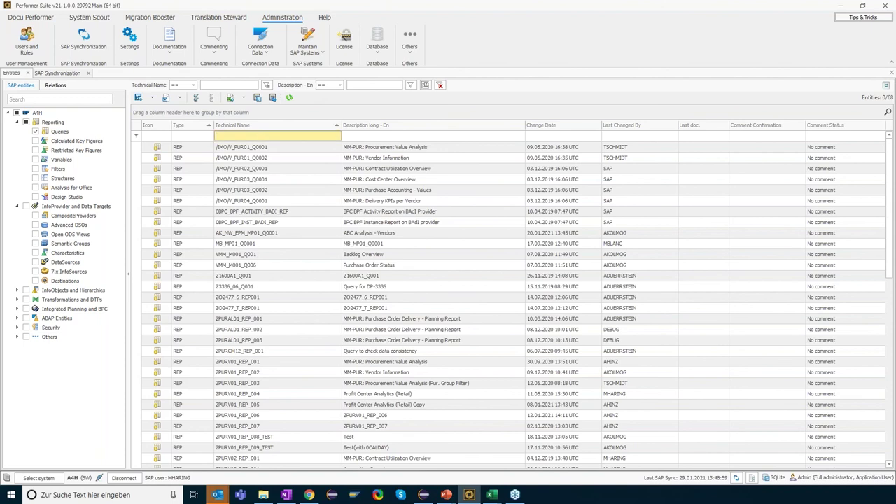
type("ZPURV0")
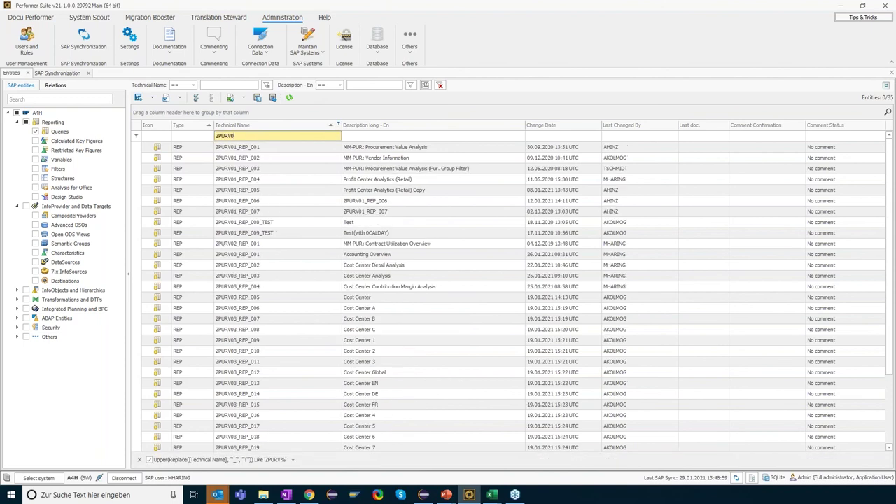
type("3_REP_021")
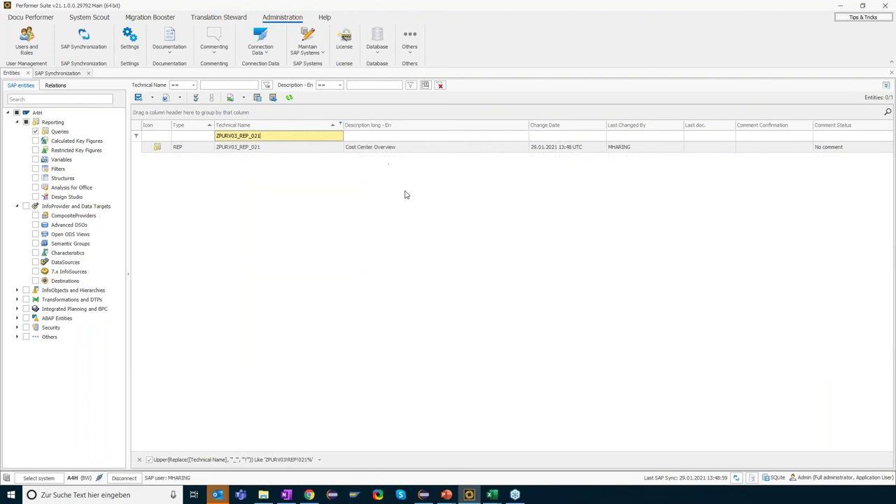
Step: Create the documentation of query ZPURV03_REP_021 Cost Center Overview as a PDF file
left_click(386, 152)
right_click(279, 152)
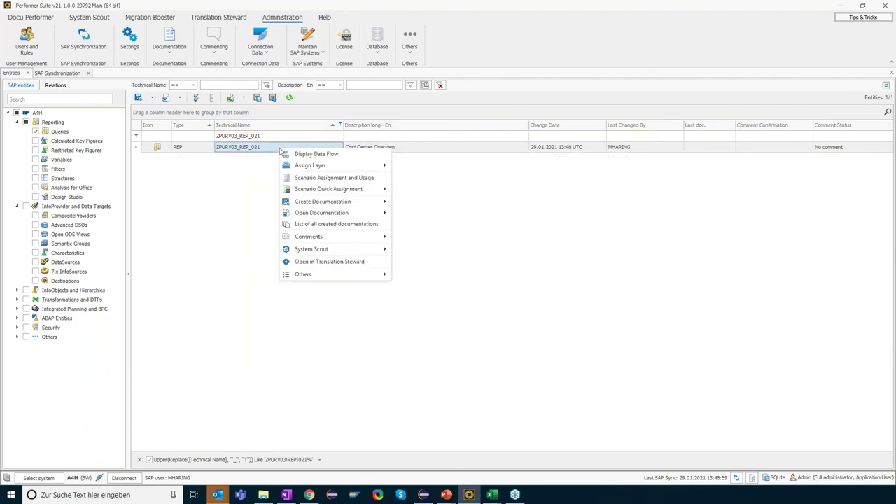
mouse_move(330, 201)
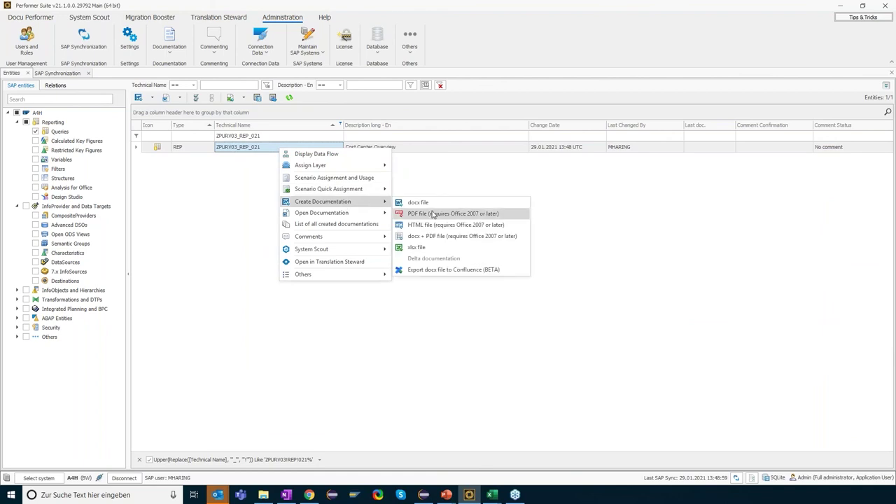
left_click(428, 247)
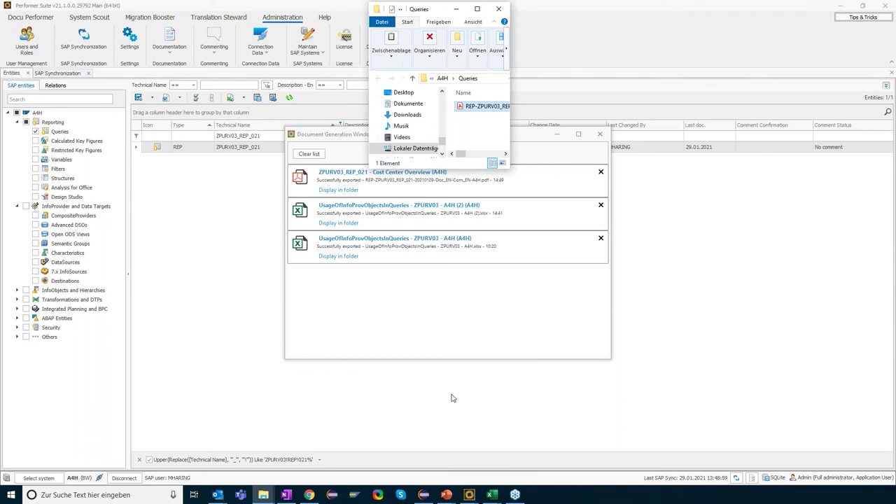
Step: Switch to the Jira issue Create Cost Center Query in Chrome and add the comment "Implementation Finished"
left_click(311, 496)
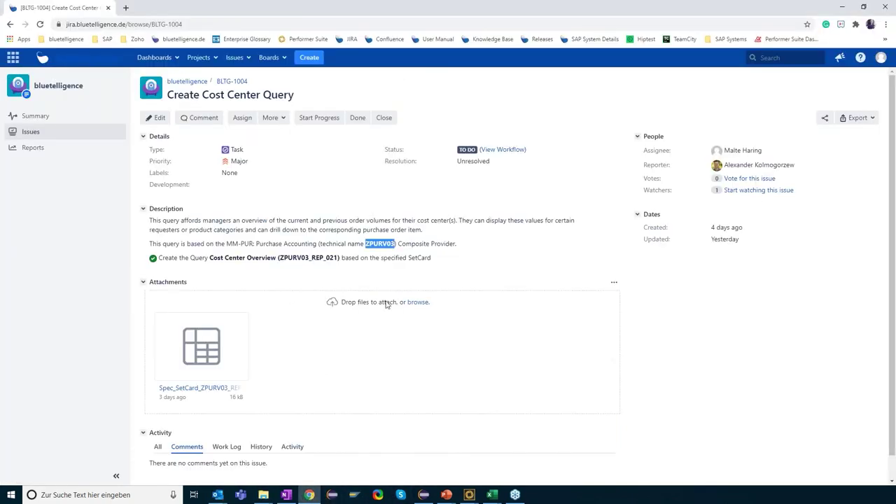
scroll(408, 373, "down", 1)
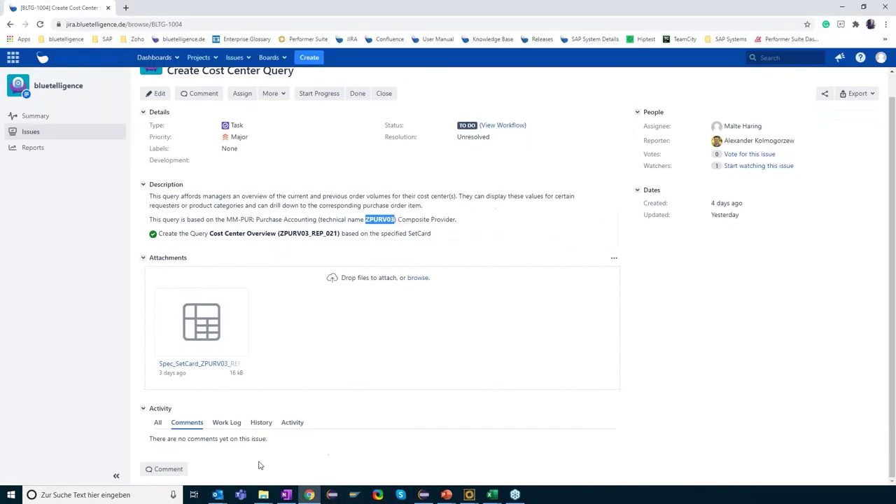
left_click(169, 465)
type("Imple")
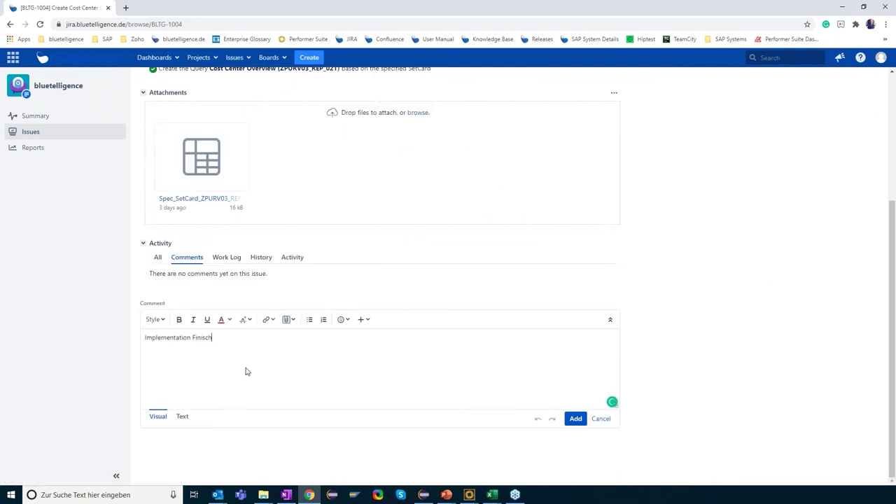
type("mentation Finished")
left_click(575, 419)
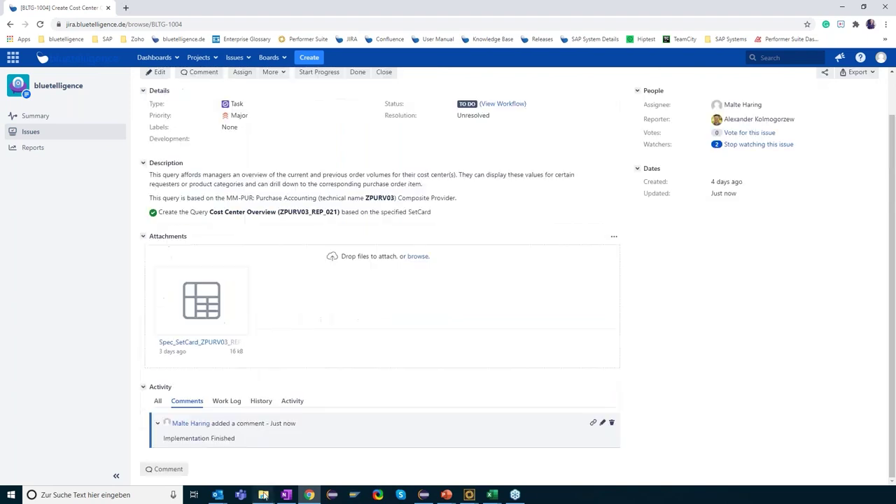
Step: Attach the generated PDF documentation of ZPURV03_REP_021 from the Queries folder to the Jira issue
mouse_move(265, 493)
left_click(304, 464)
left_click_drag(483, 106, 243, 204)
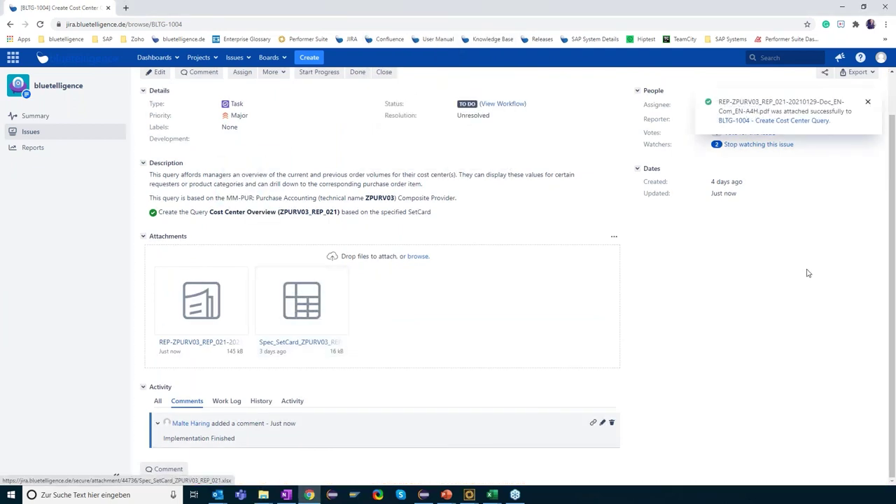
Step: Set the status of the issue Create Cost Center Query to Done
scroll(477, 236, "up", 1)
left_click(362, 118)
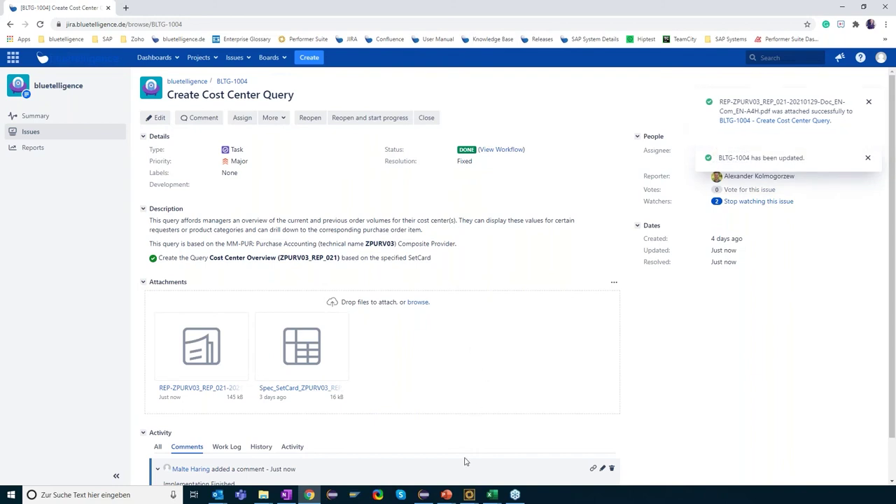
mouse_move(447, 495)
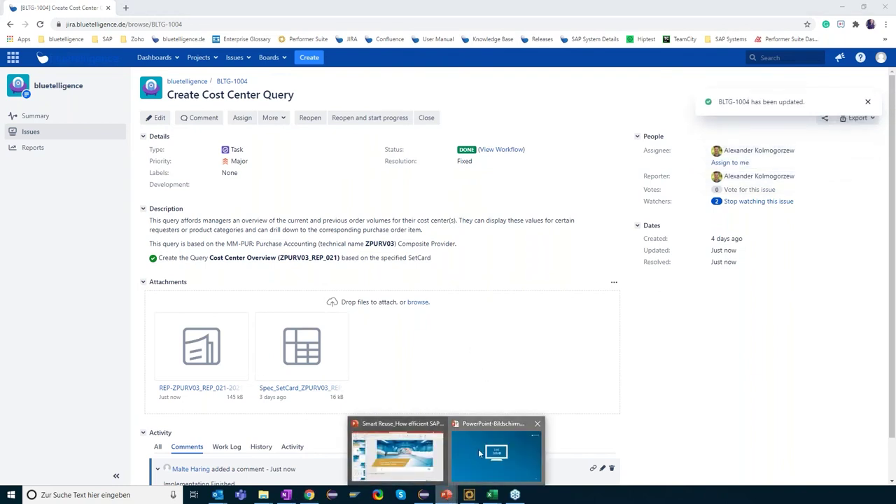